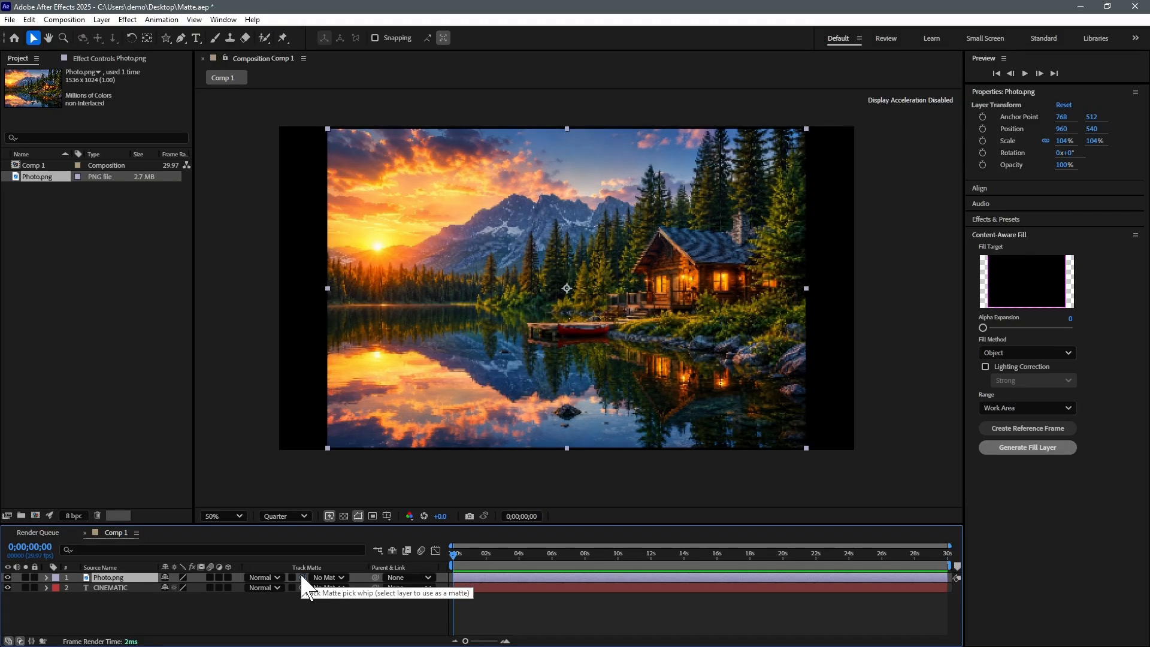
- Set Photo.png's track matte to the CINEMATIC layer and try the inverted matte
left_click_drag(303, 577, 99, 587)
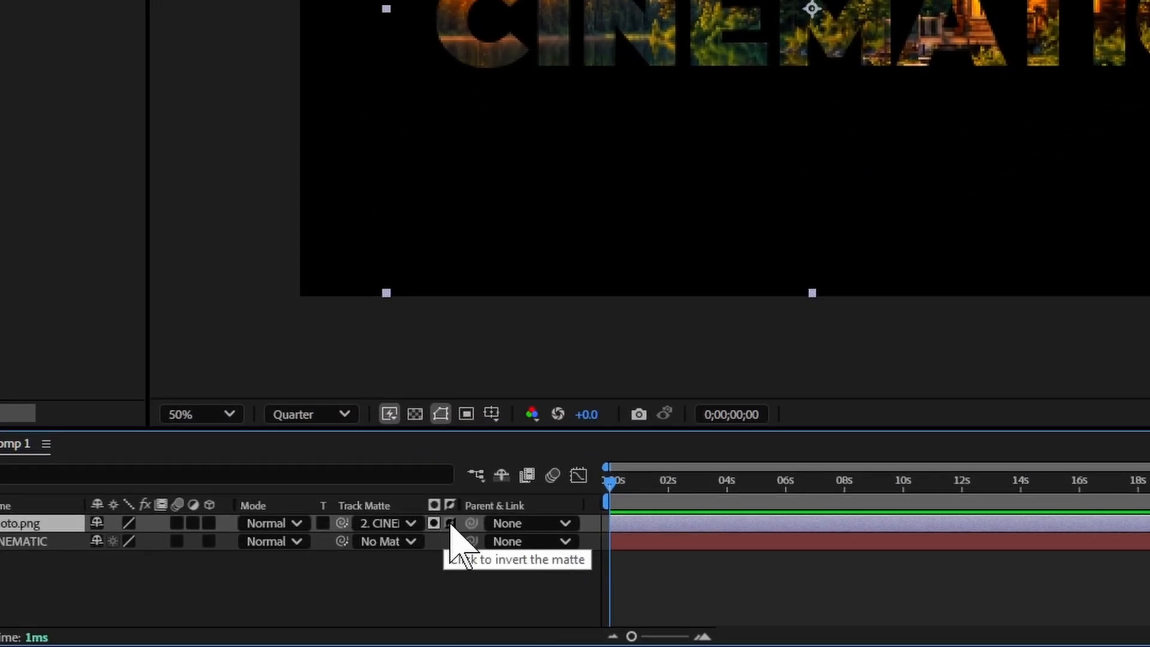
left_click(450, 524)
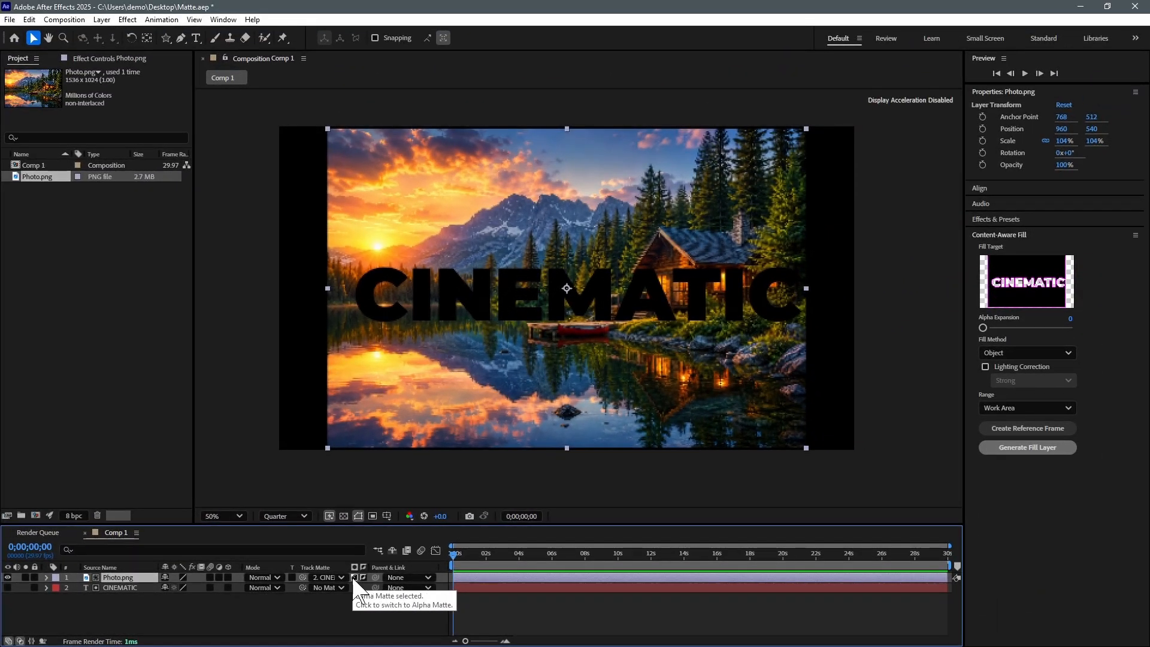
- Make the CINEMATIC matte a non-inverted alpha matte, comparing it with the transparency grid on and off
left_click(363, 578)
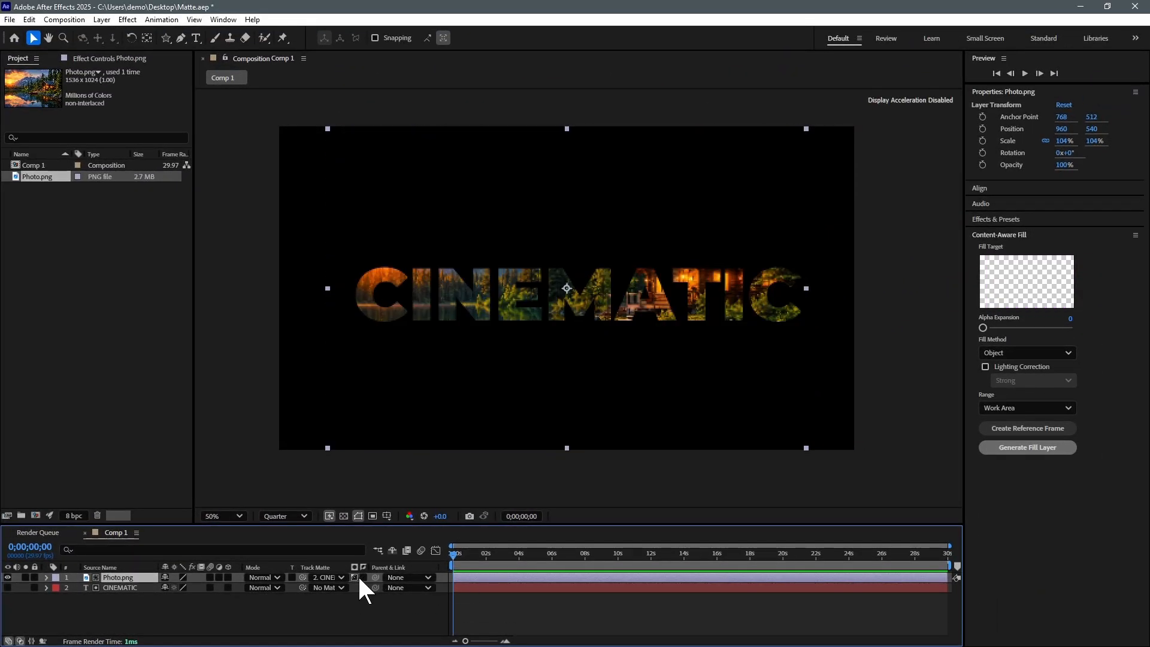
left_click(354, 578)
left_click(345, 515)
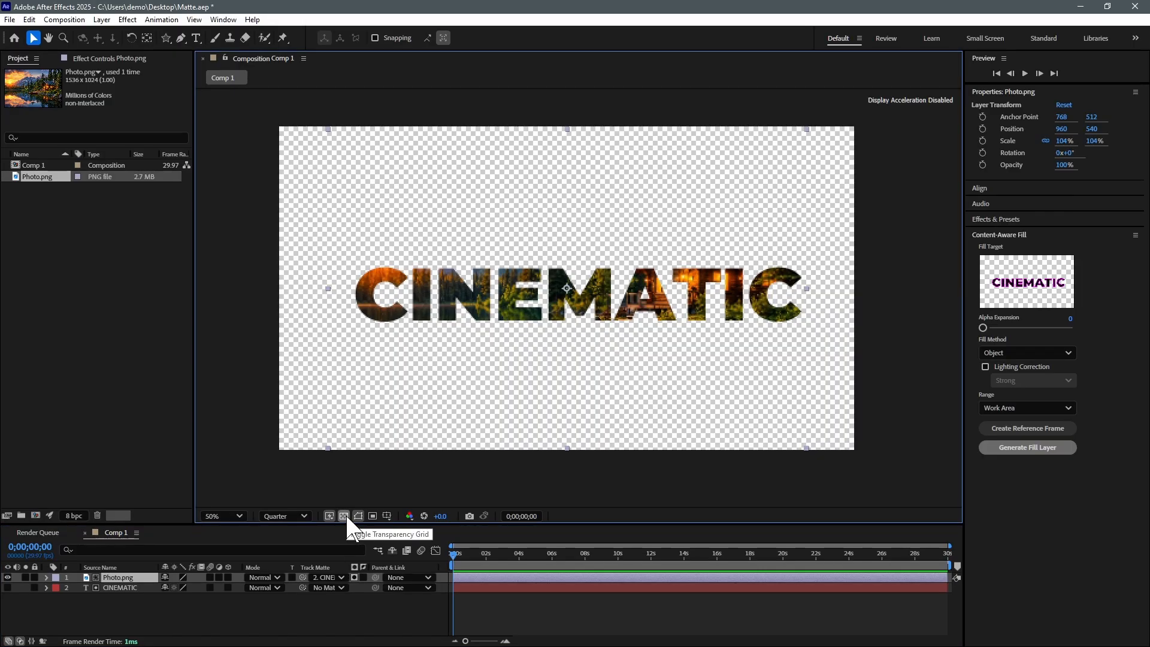
left_click(344, 515)
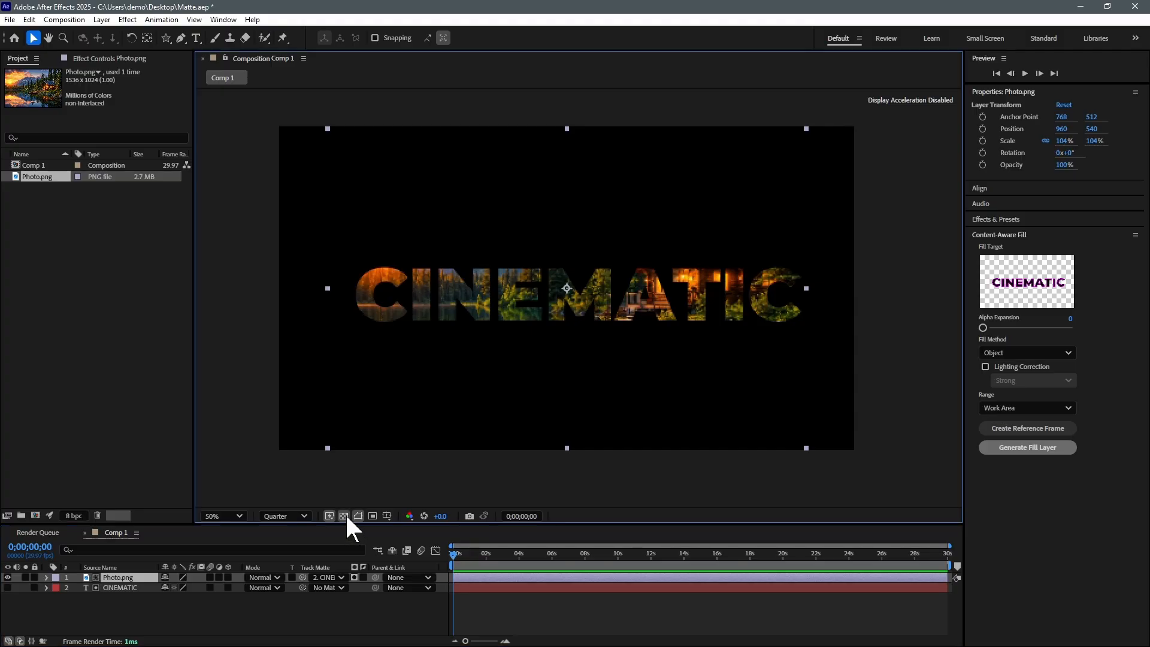
left_click(344, 516)
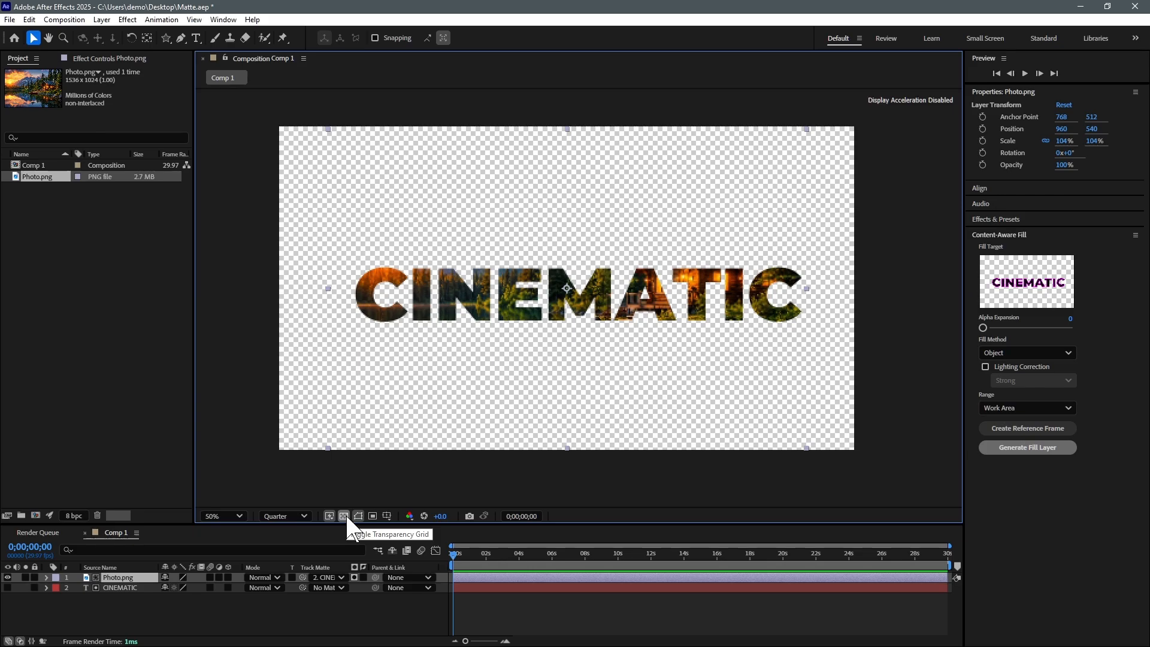
left_click(344, 516)
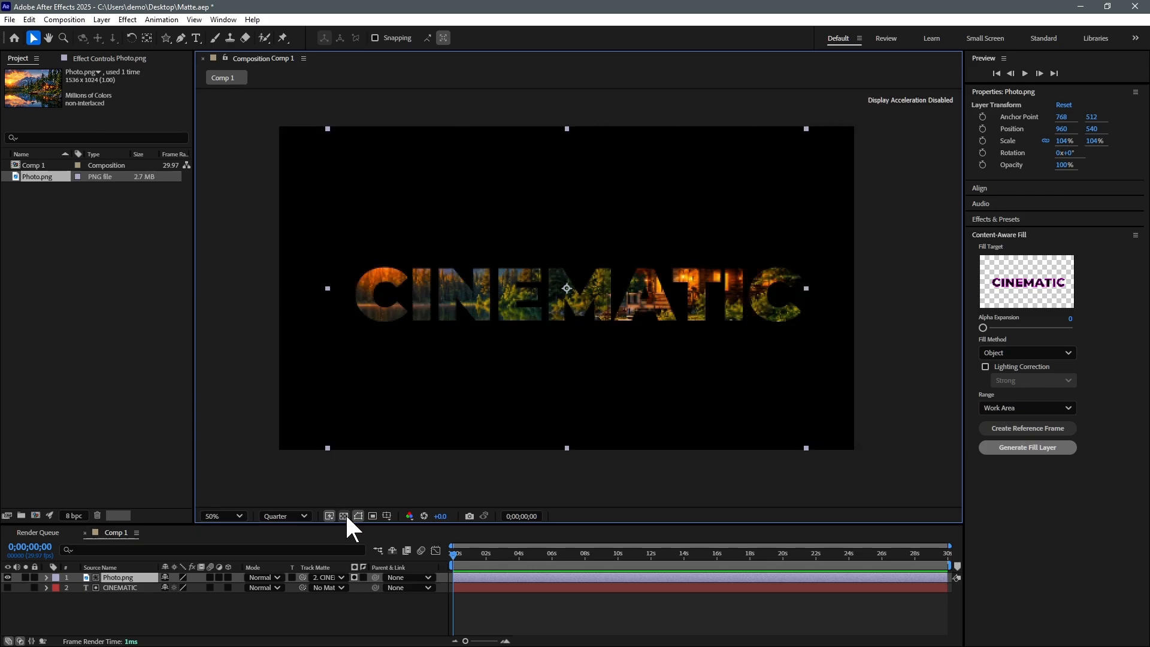
left_click(409, 516)
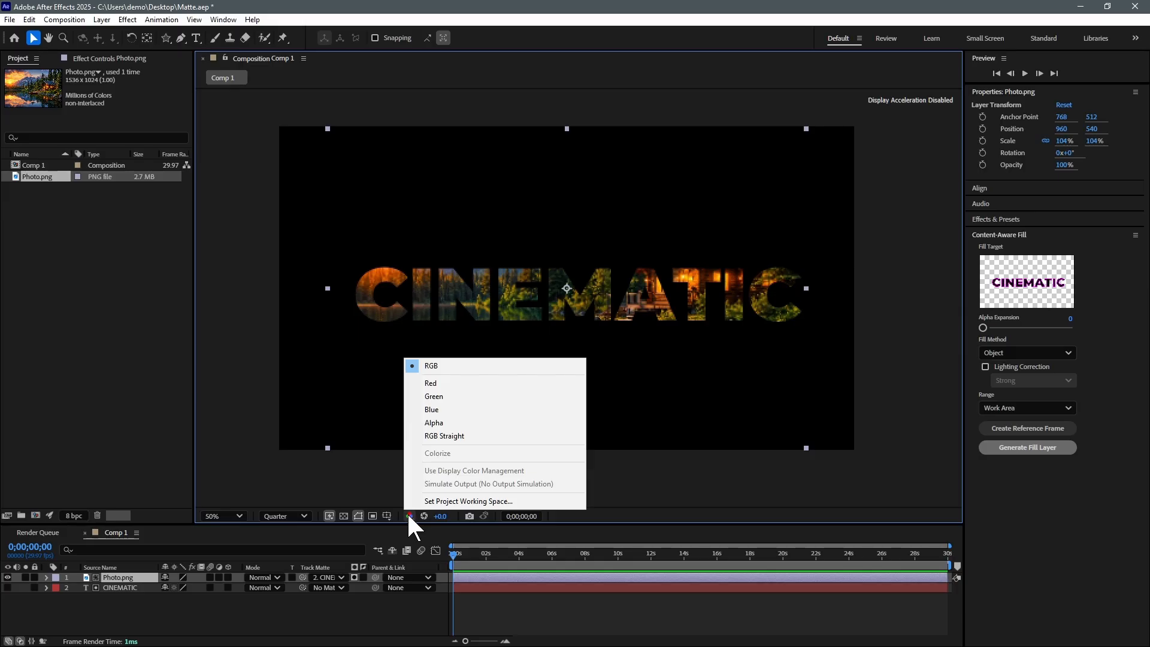
- View the Alpha channel to see white CINEMATIC letters on black, then return to RGB
left_click(432, 421)
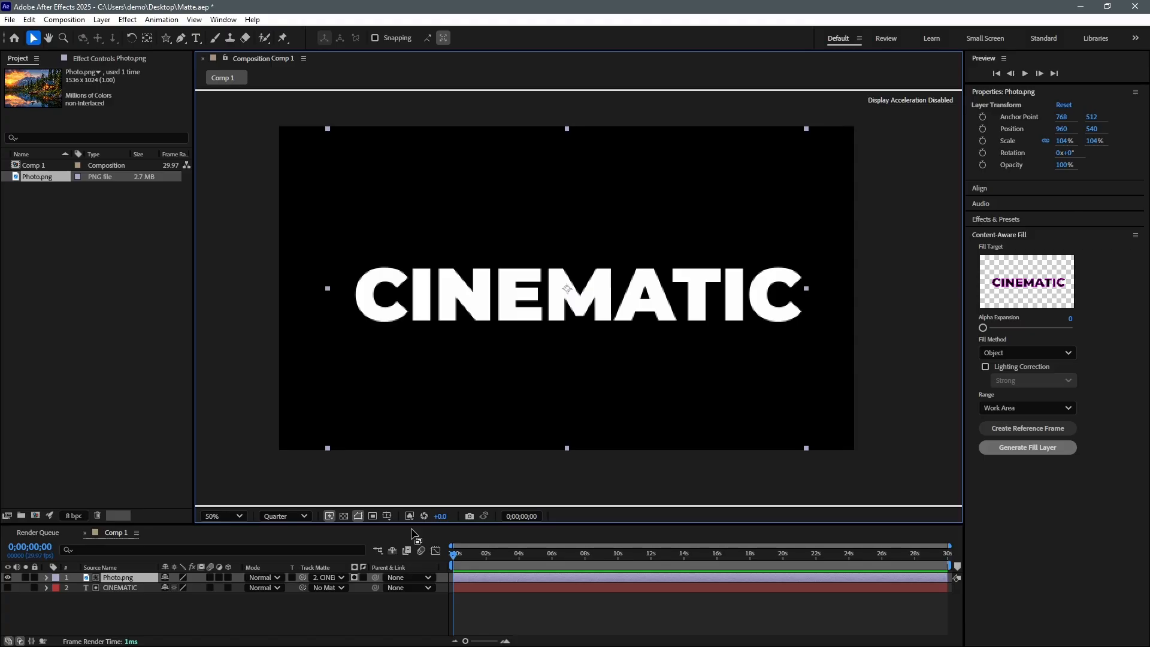
left_click(410, 516)
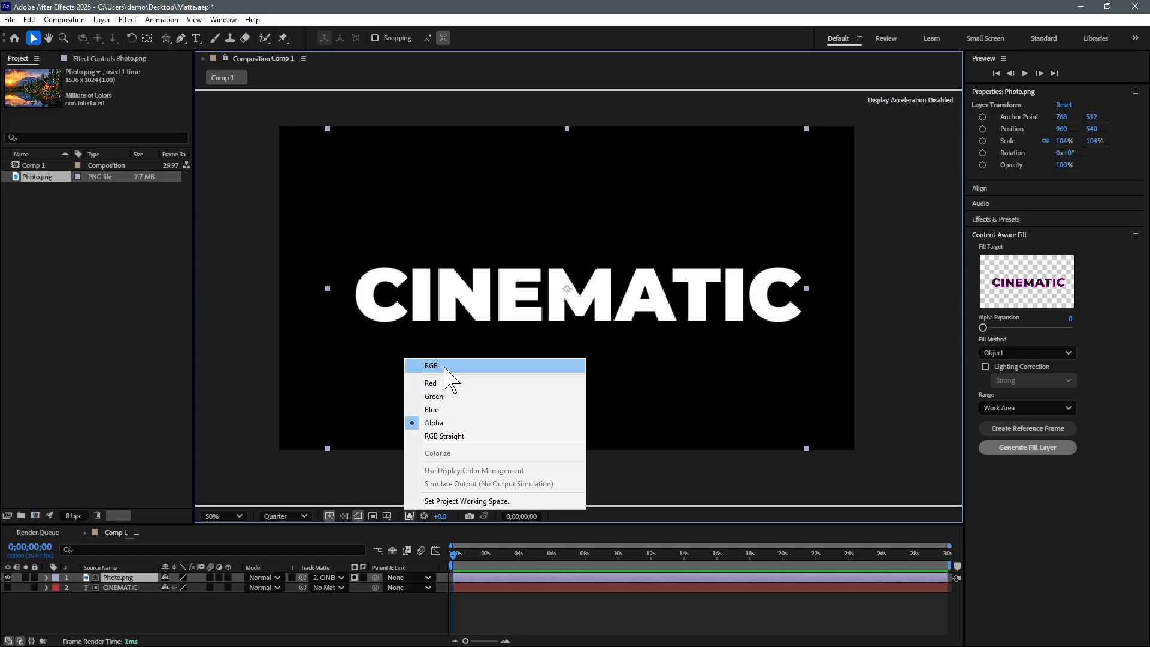
left_click(443, 367)
- Draw a star mask on Photo.png and move it over the cabin
left_click(344, 516)
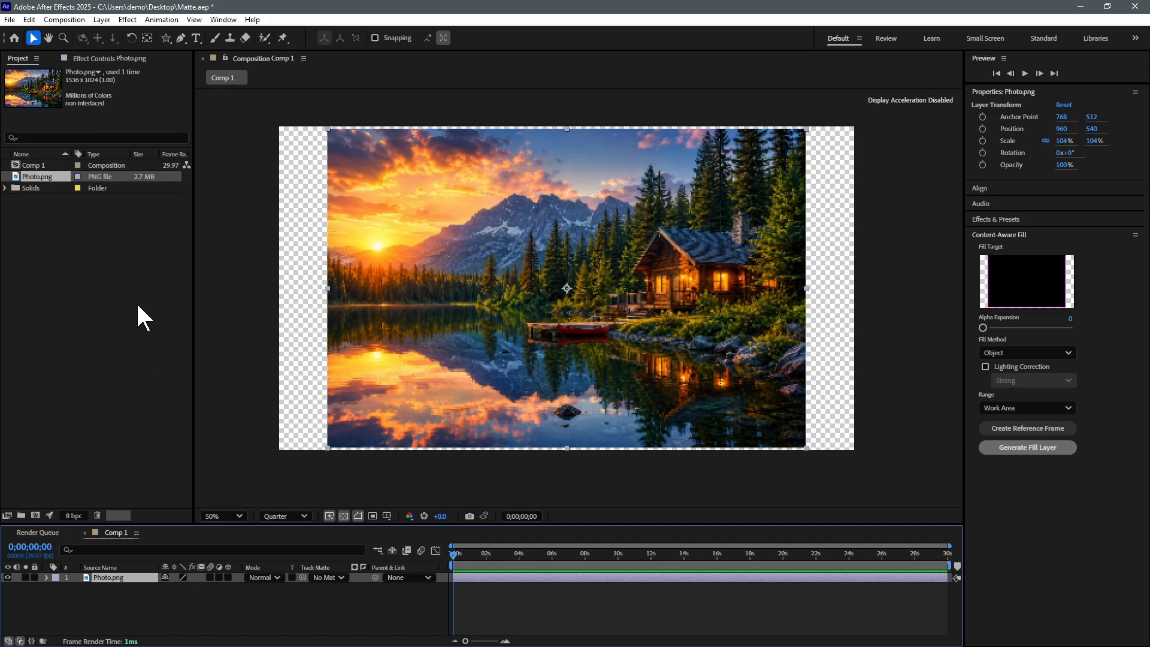
left_click(166, 39)
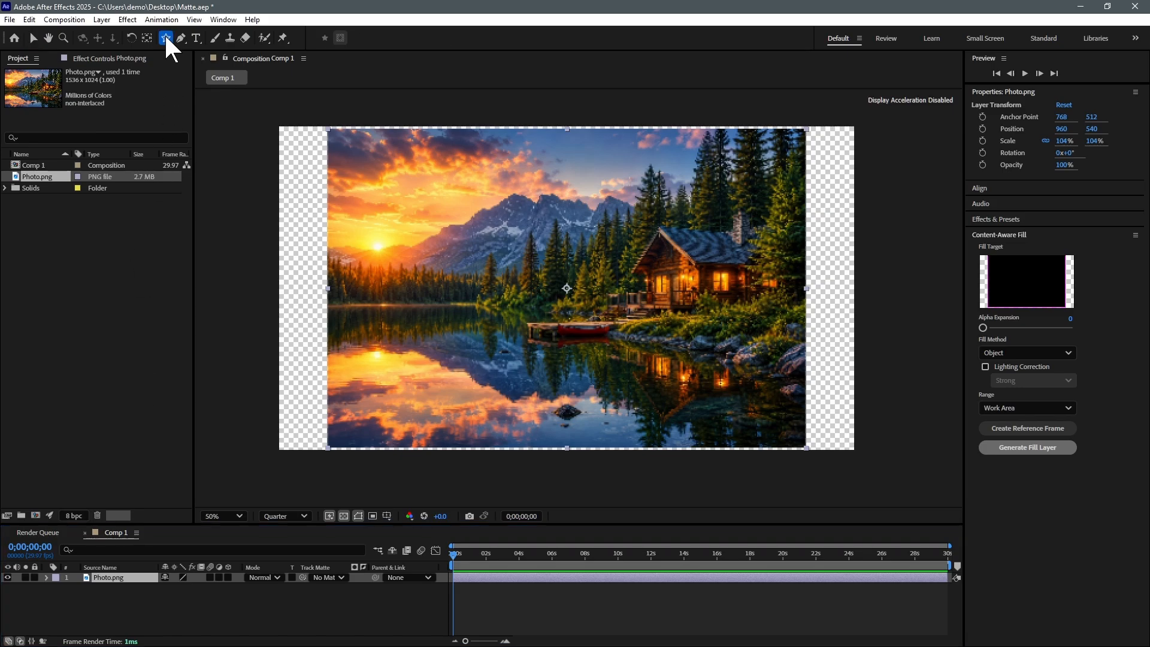
mouse_move(590, 204)
left_mouse_down()
mouse_move(713, 306)
mouse_move(708, 289)
left_mouse_up()
key("v")
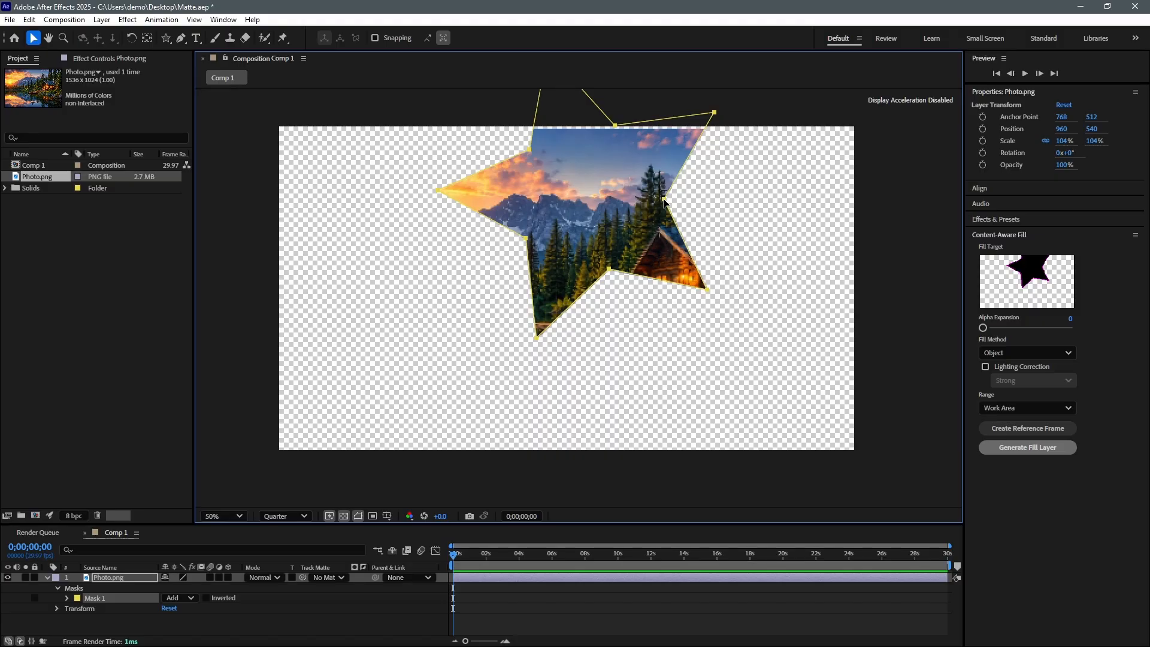
double_click(661, 200)
left_click_drag(587, 204, 682, 279)
key("Return")
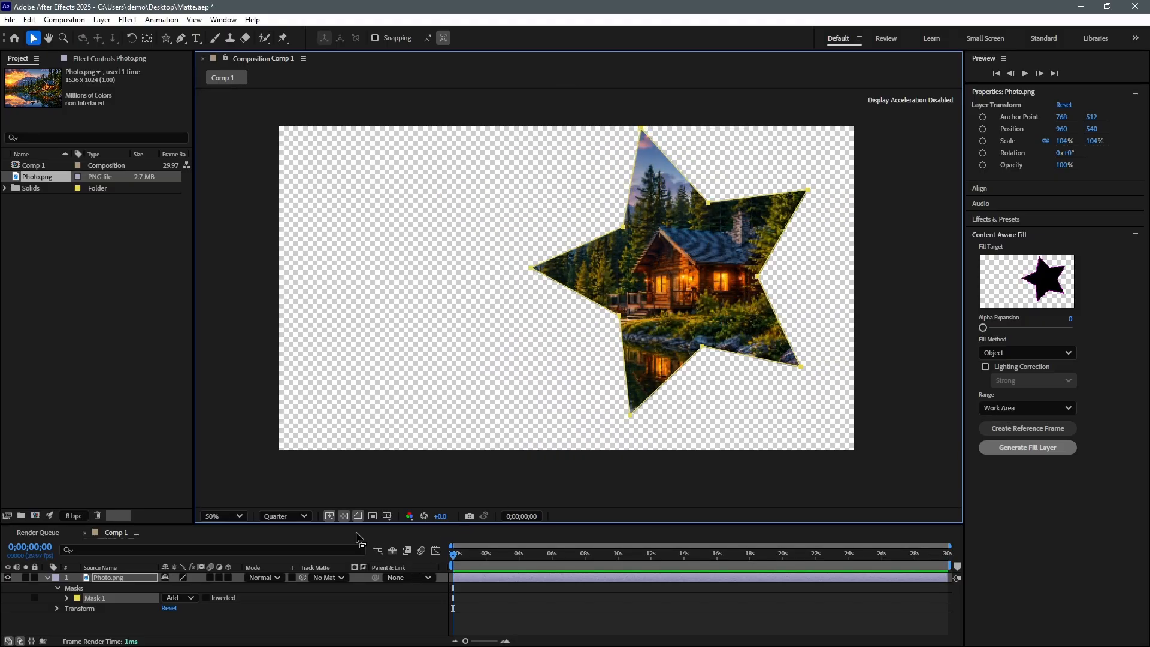
- Check the star mask in the Alpha channel over the transparency grid, then return to RGB
left_click(344, 517)
left_click(345, 517)
left_click(411, 514)
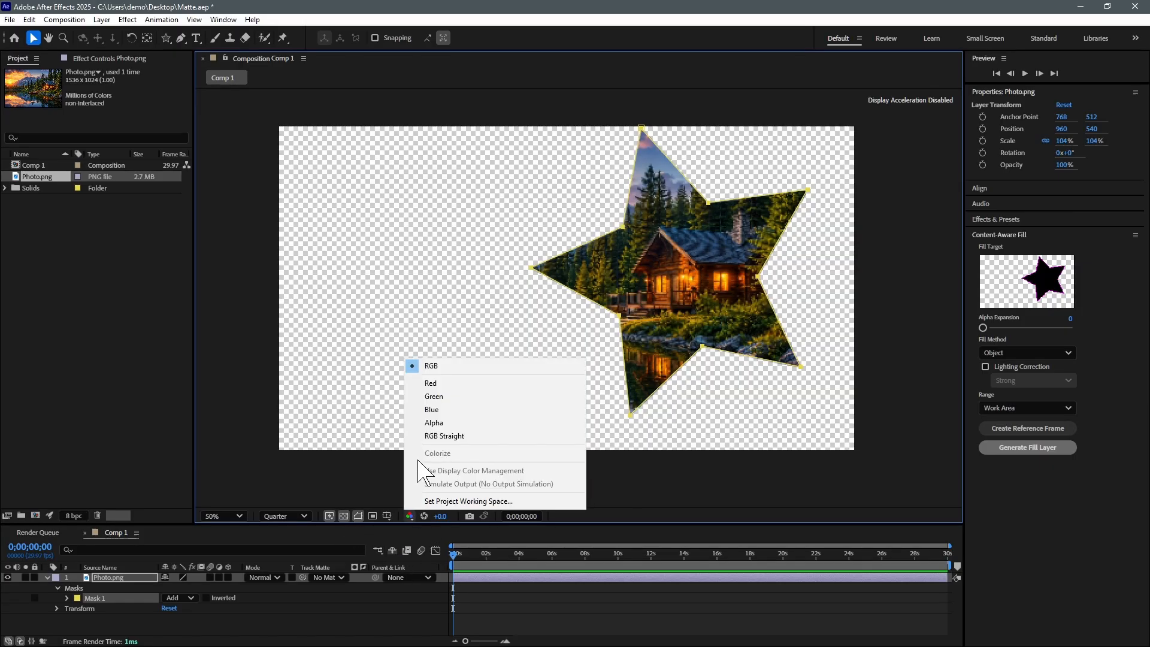
left_click(437, 423)
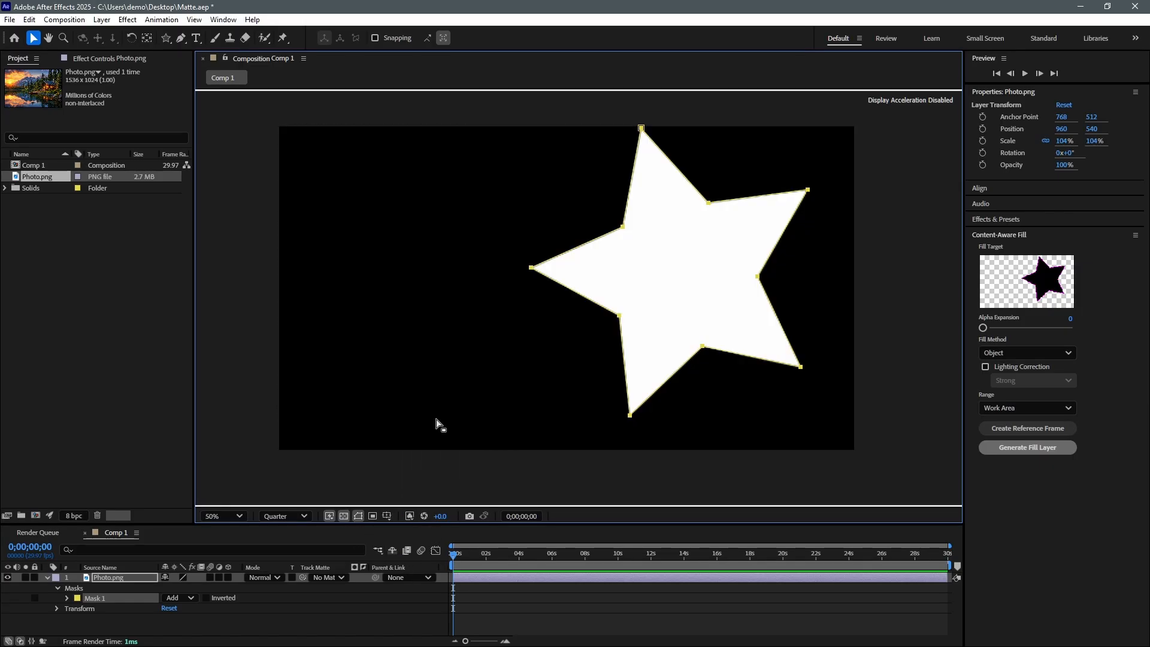
left_click(409, 515)
left_click(431, 366)
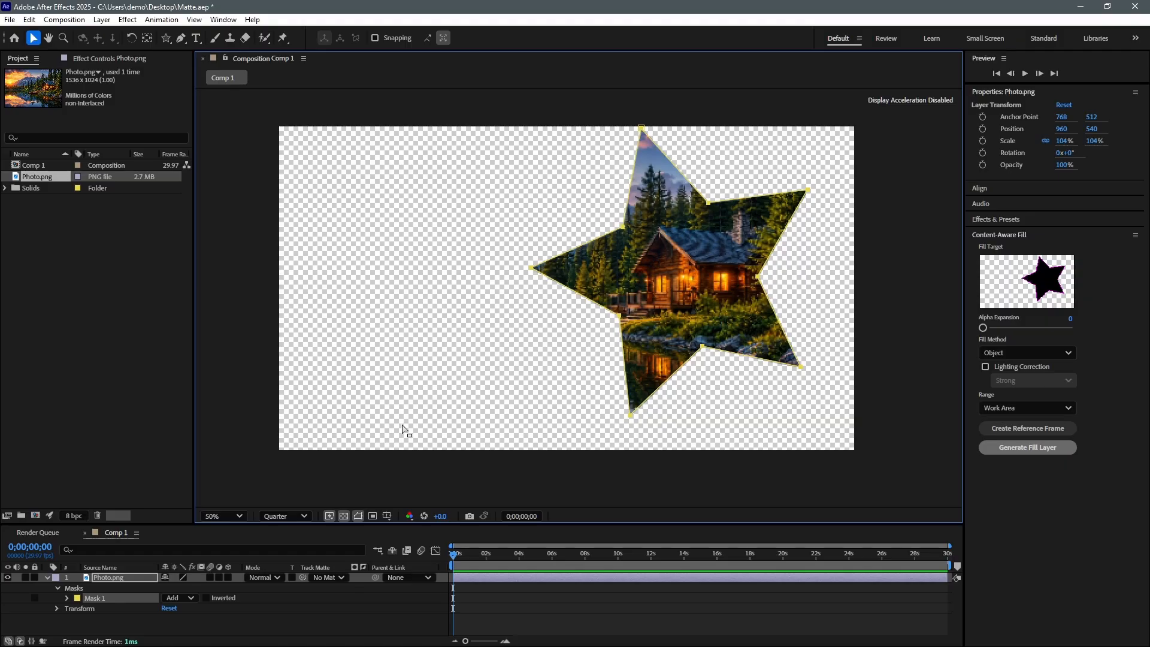
- Apply an Invert effect to Photo.png set to invert only the Alpha channel
left_click(129, 21)
mouse_move(231, 150)
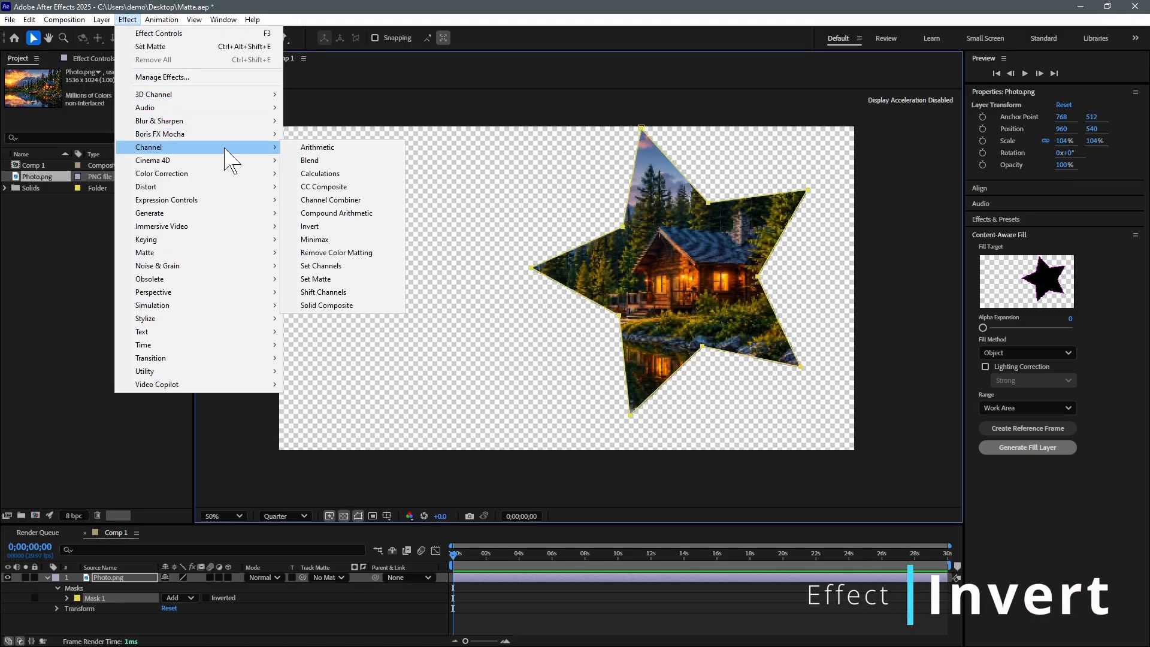
left_click(323, 228)
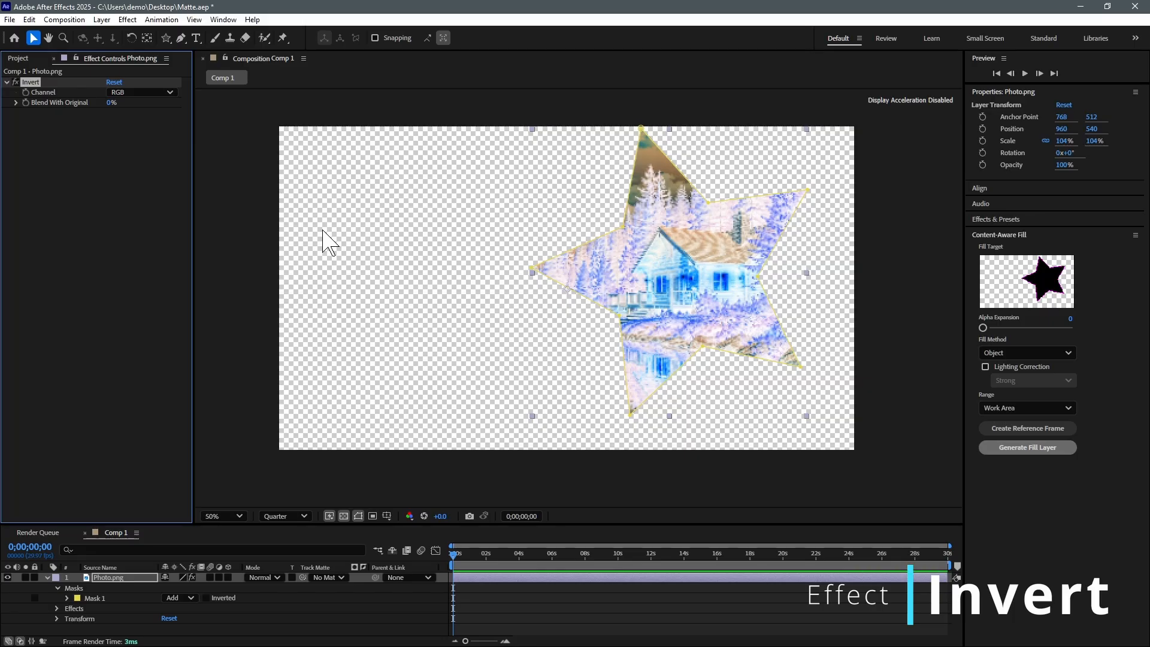
left_click(143, 93)
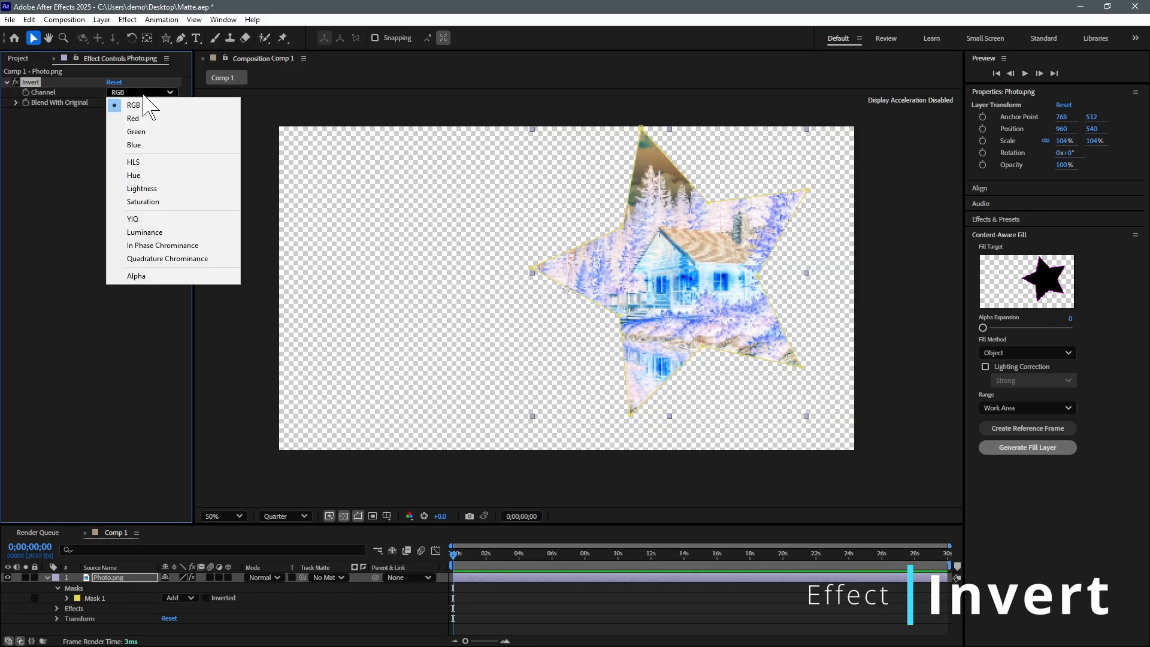
left_click(157, 275)
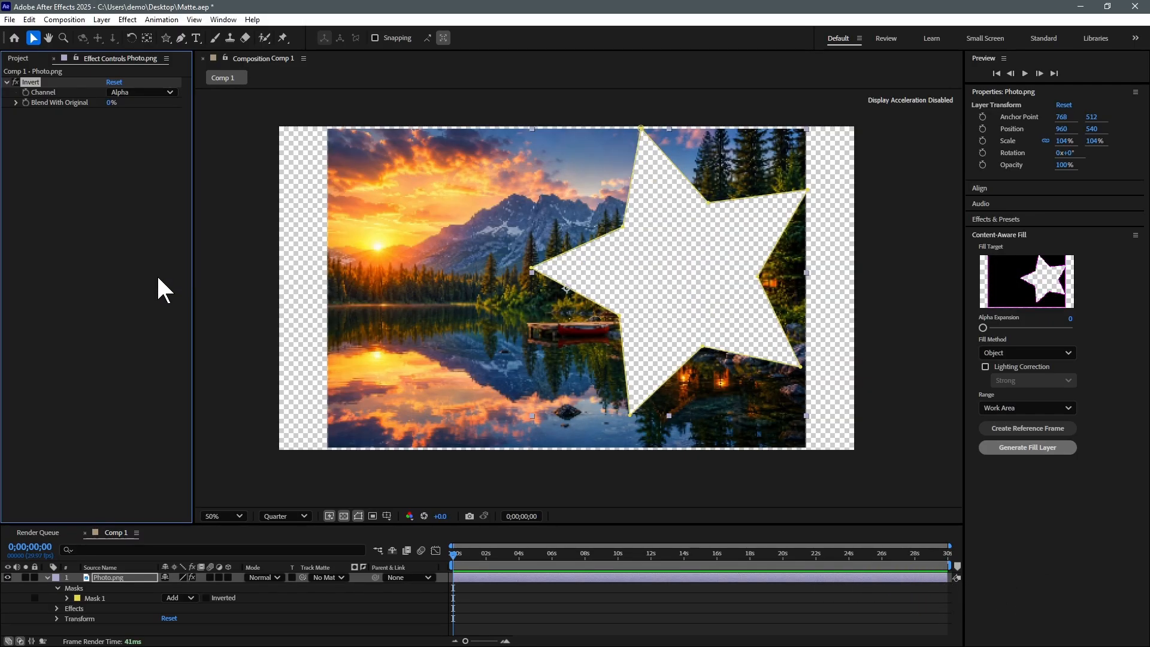
left_click(425, 304)
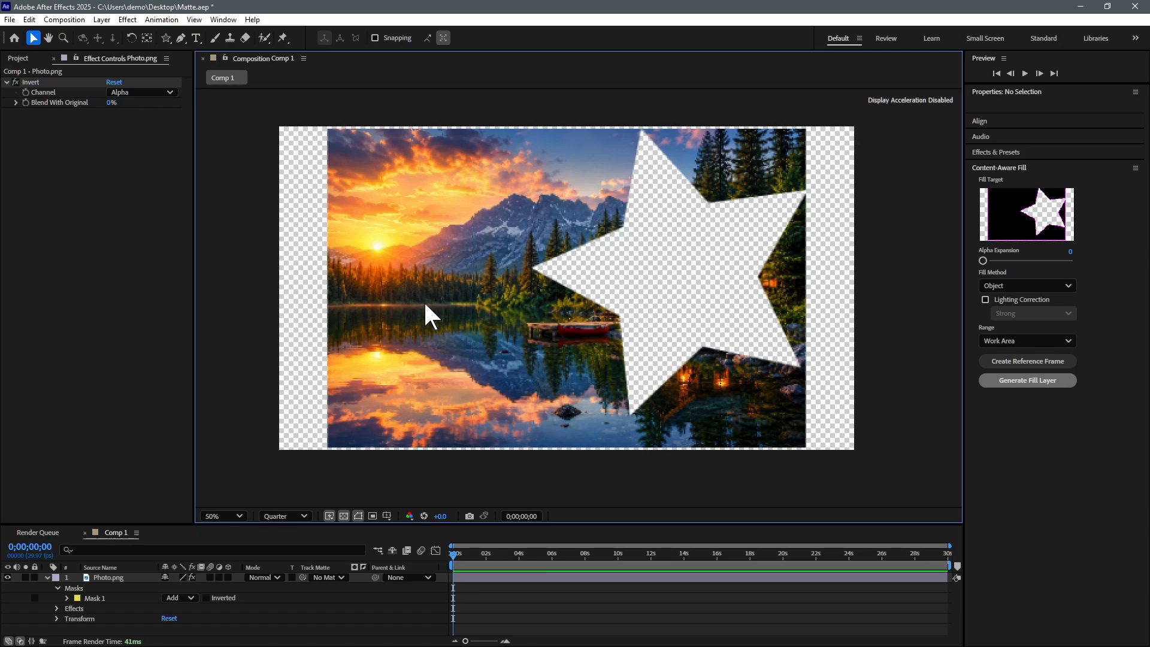
- Check the result in the Alpha channel, return to RGB, and select the star mask
left_click(409, 516)
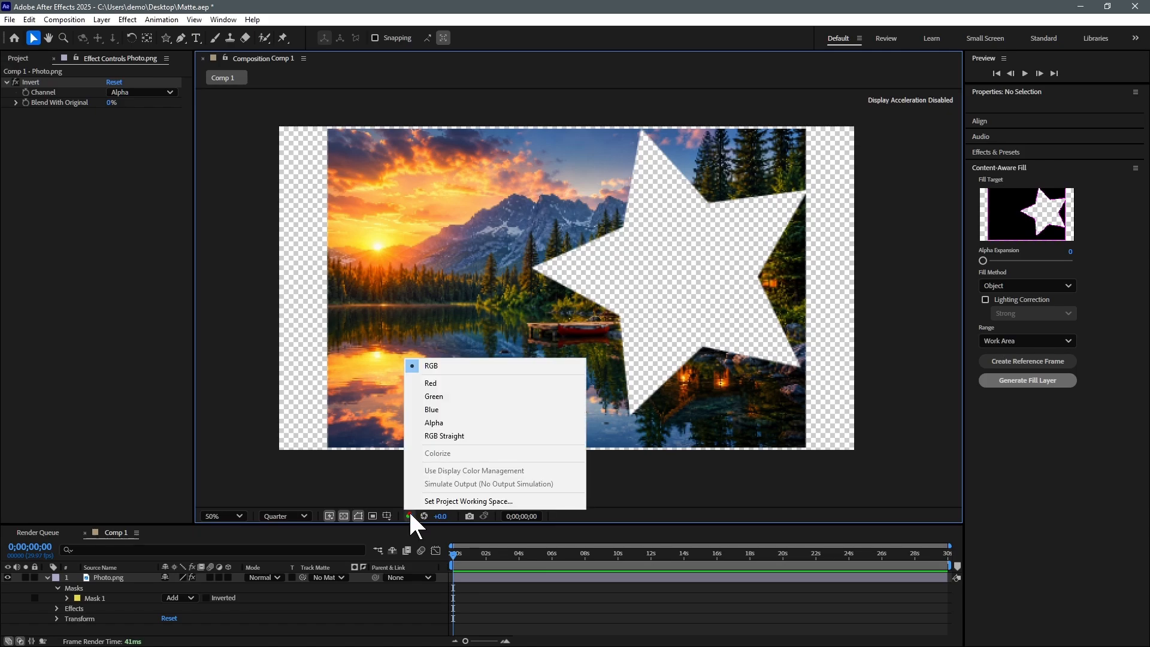
left_click(454, 424)
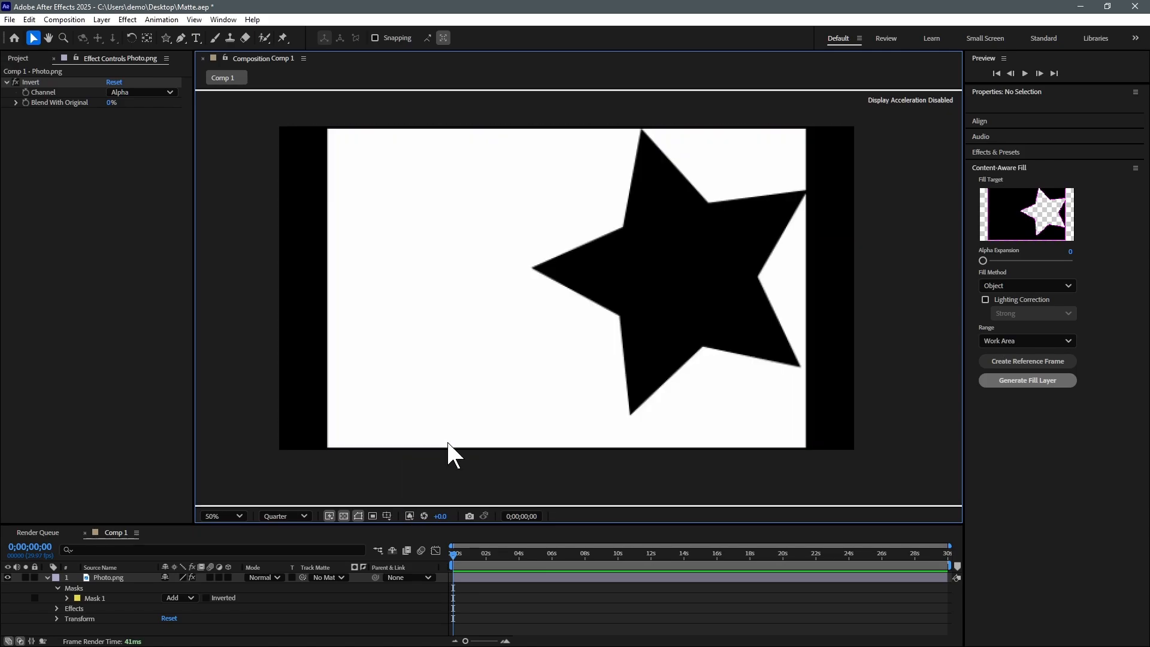
left_click(410, 515)
left_click(438, 367)
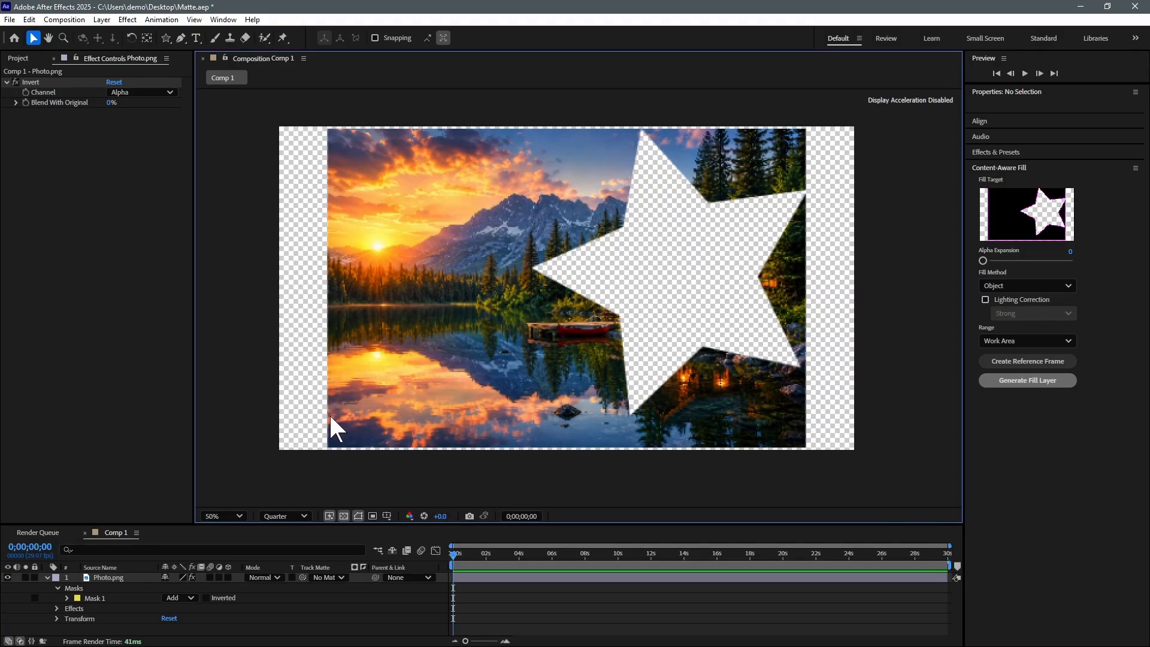
left_click(106, 595)
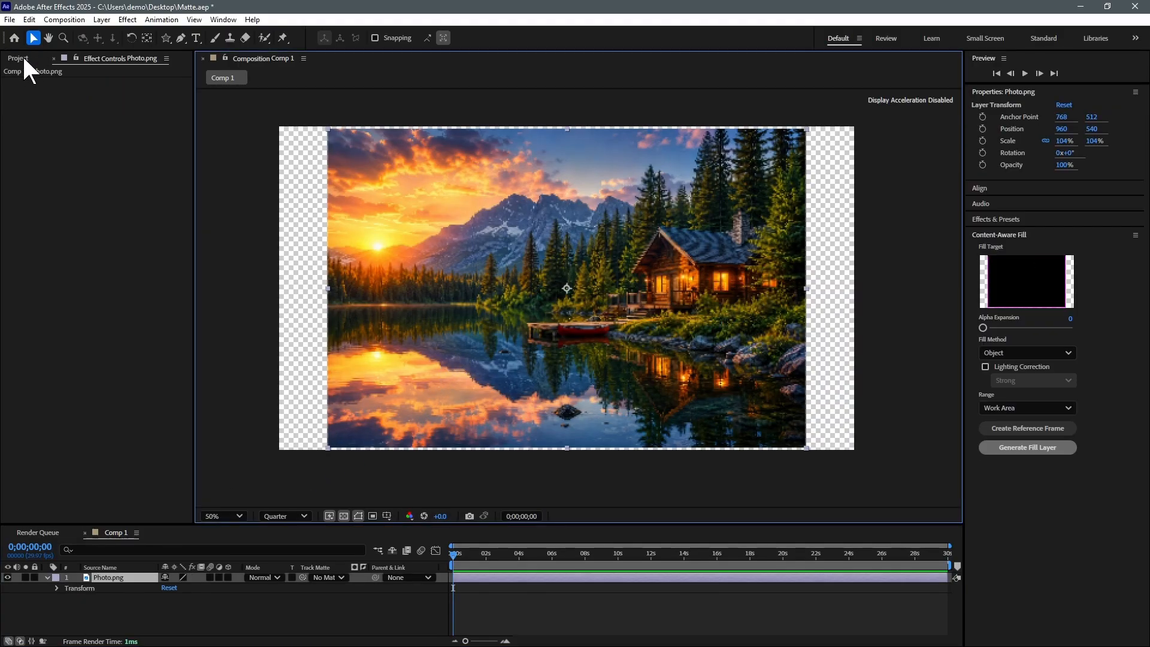
left_click(24, 60)
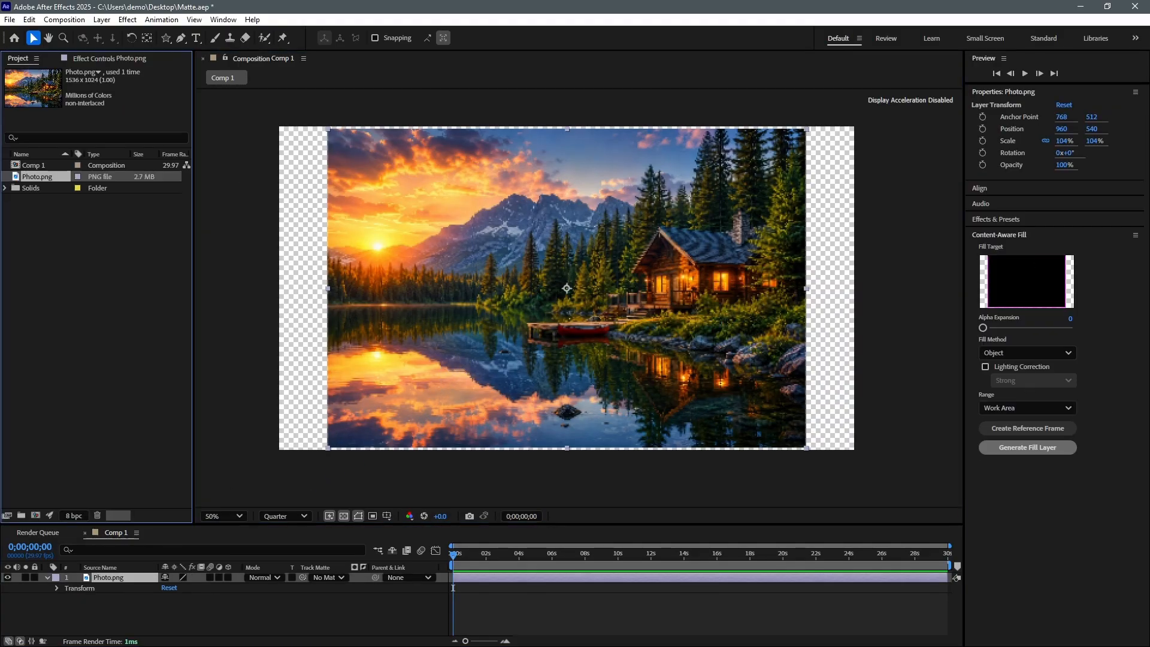
- Add Alpha.png as a layer above the photo and nudge Photo.png slightly down
left_click_drag(35, 165, 555, 295)
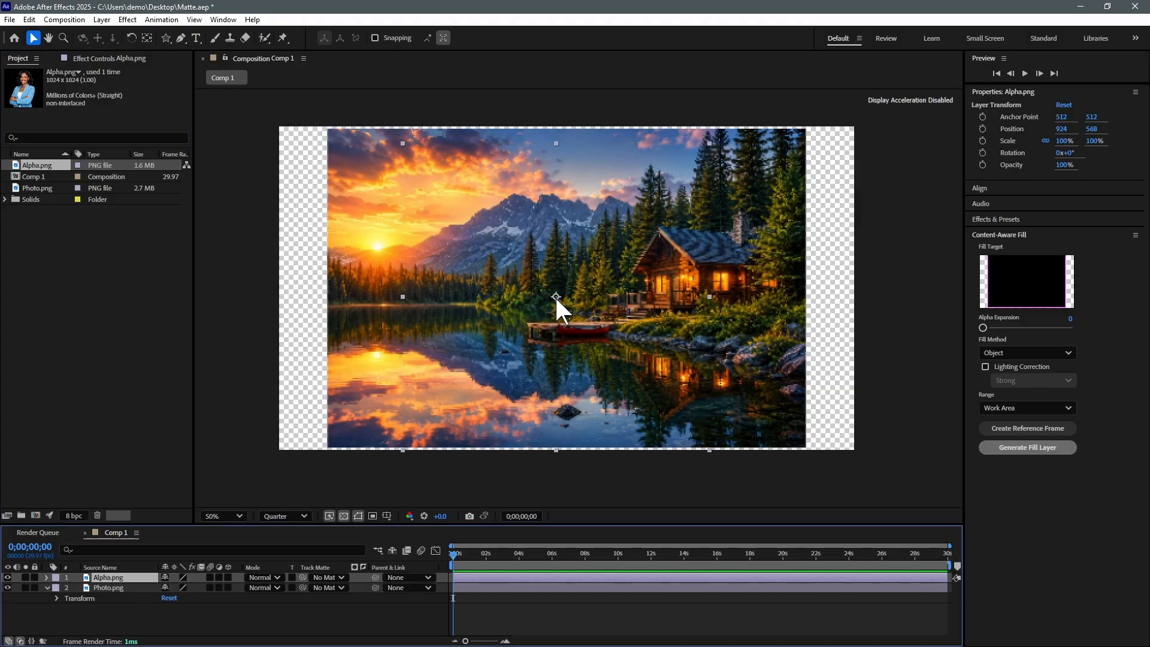
left_click(736, 292)
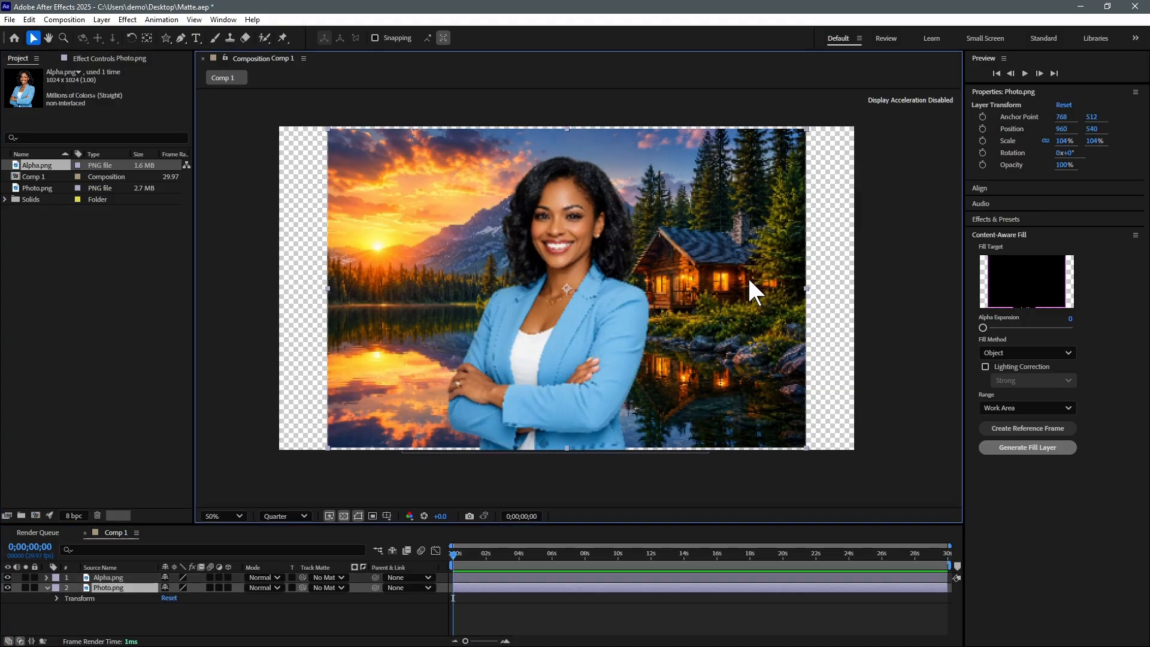
left_click_drag(750, 288, 752, 291)
key("Return")
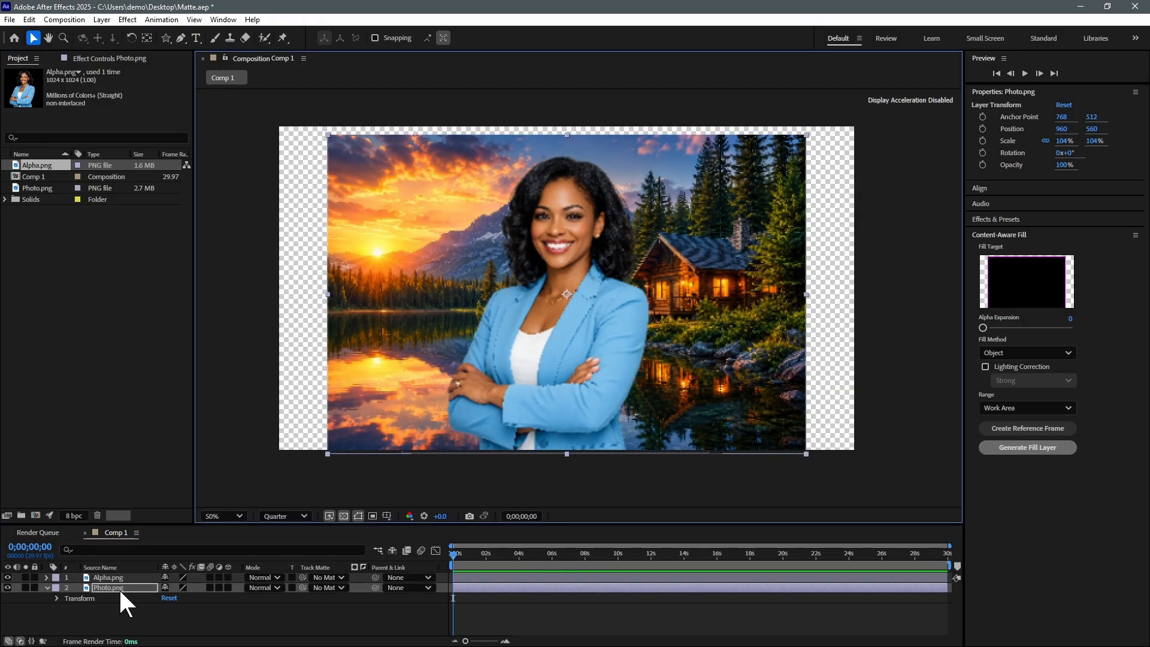
- Apply Set Matte to Photo.png from layer Alpha.png, with Stretch Matte to Fit off
left_click(128, 19)
mouse_move(186, 150)
left_click(308, 281)
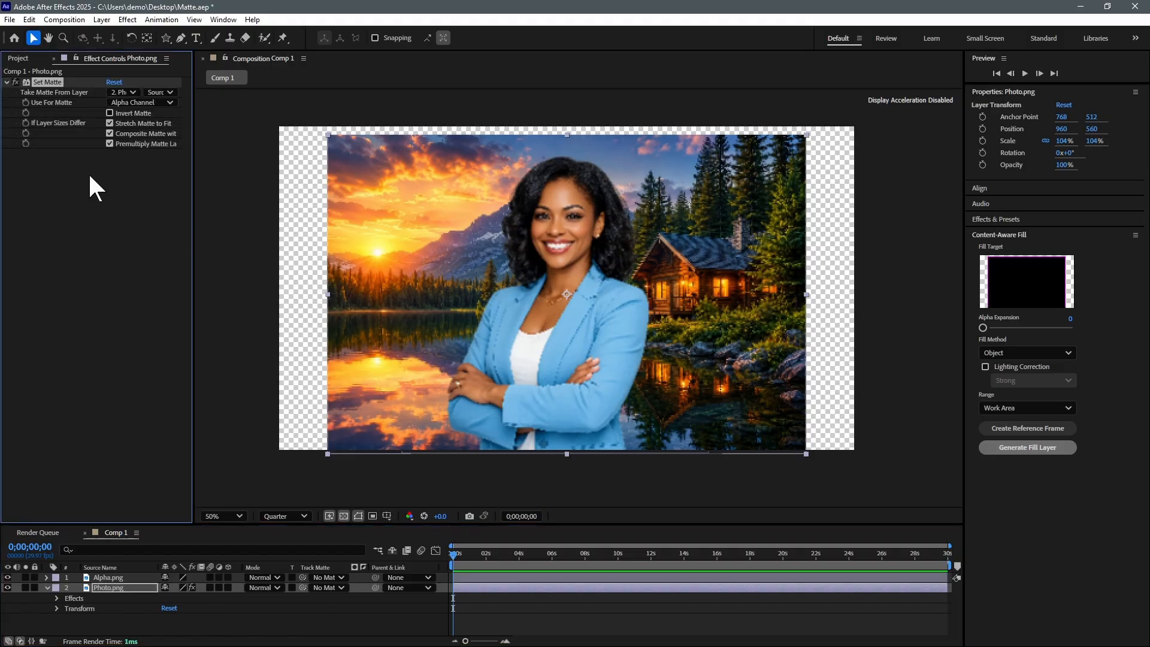
left_click(123, 92)
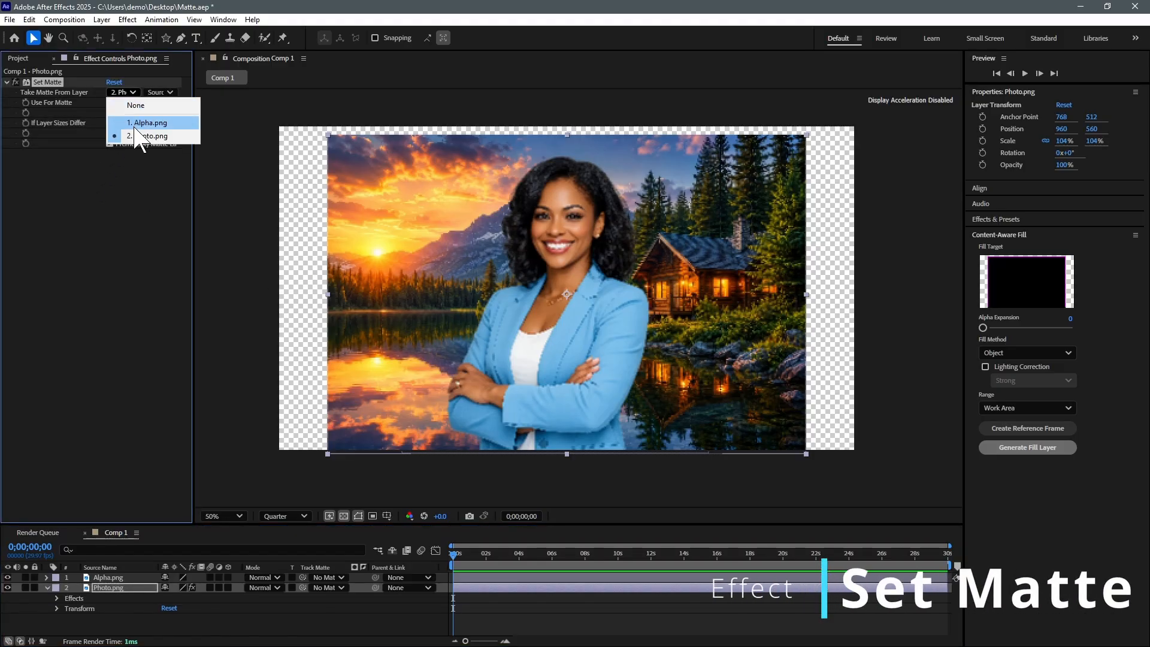
left_click(143, 123)
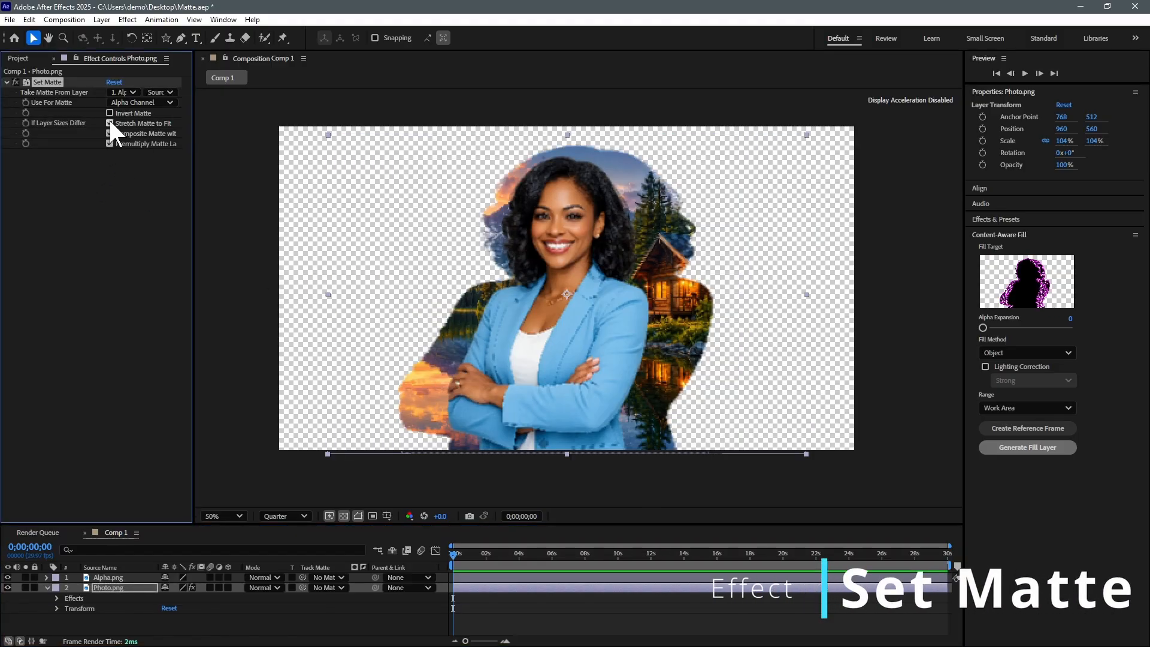
left_click(108, 122)
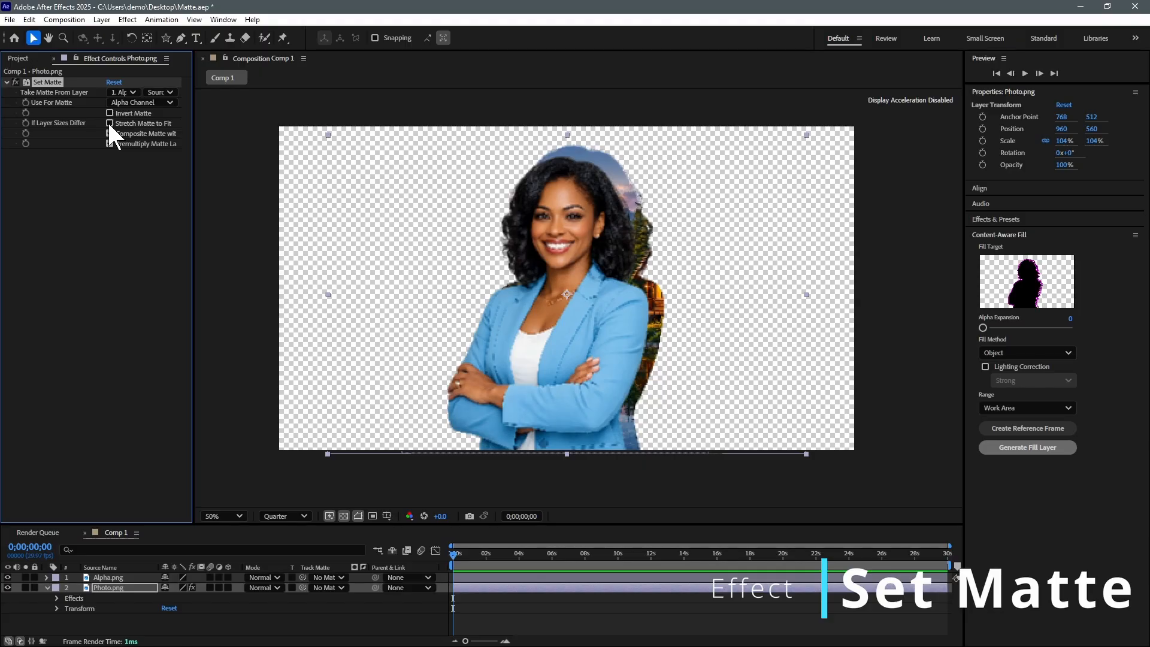
- Move the woman cutout left and confirm Set Matte uses Alpha.png's Source, left non-inverted
left_click(85, 577)
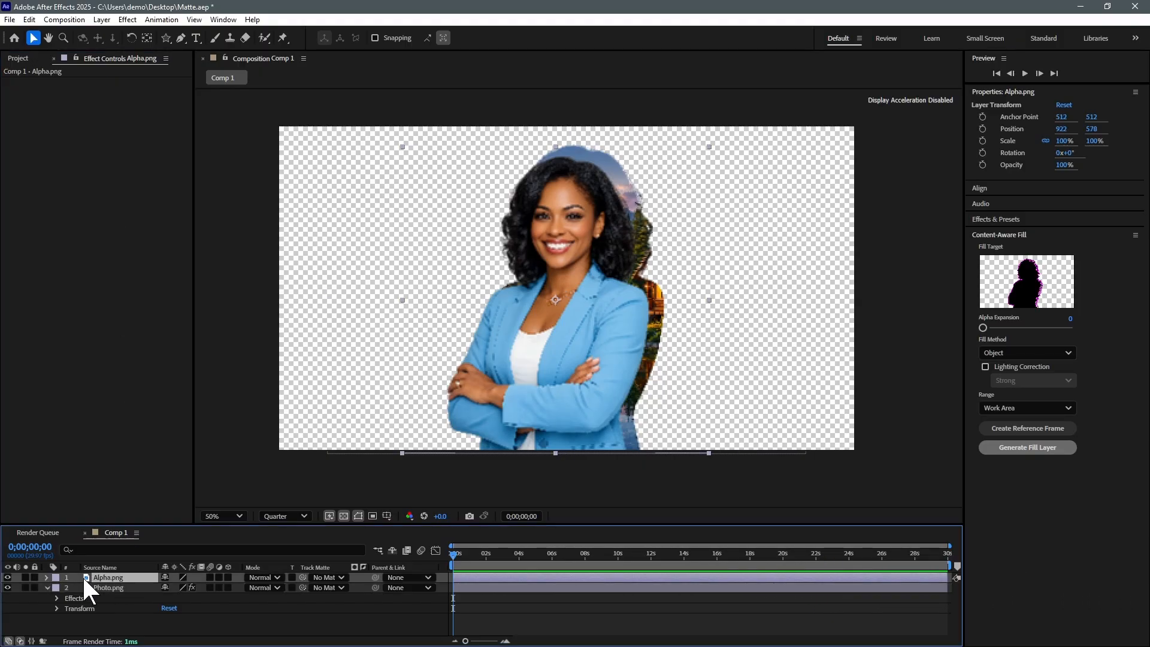
left_click_drag(561, 407, 418, 405)
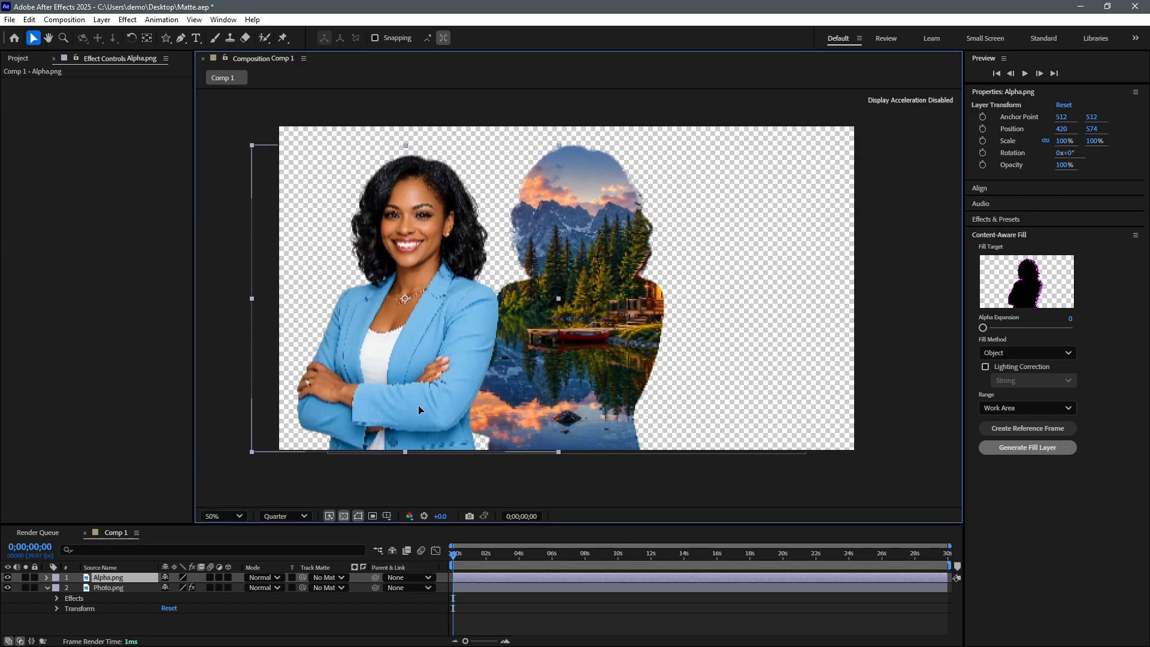
left_click(108, 588)
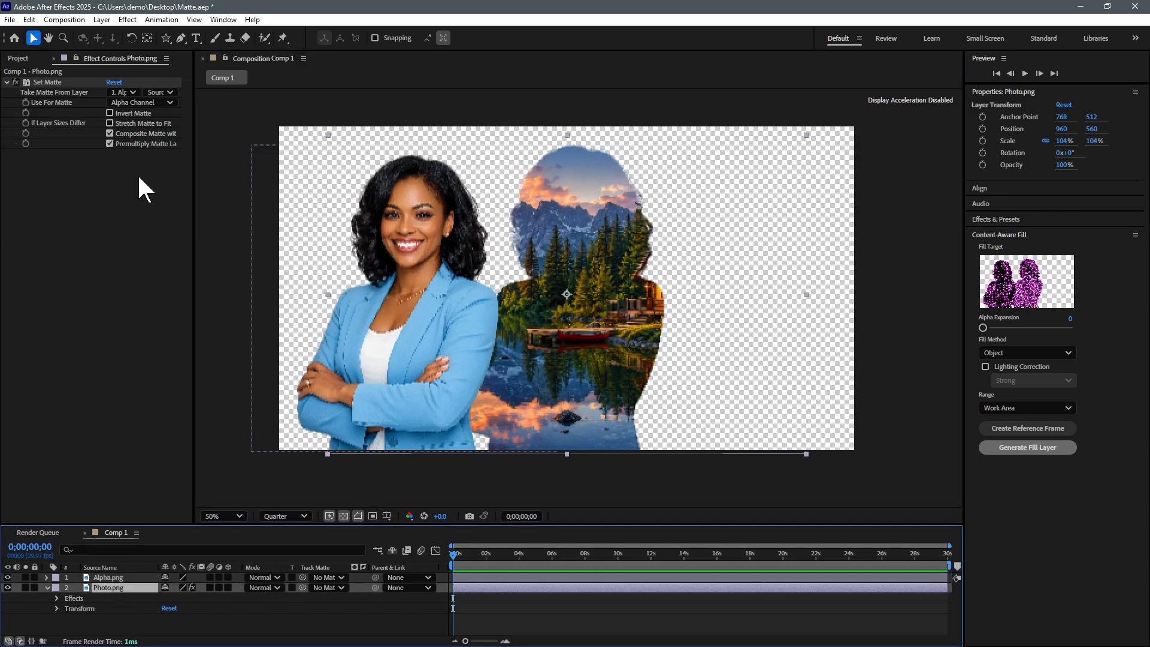
left_click(123, 93)
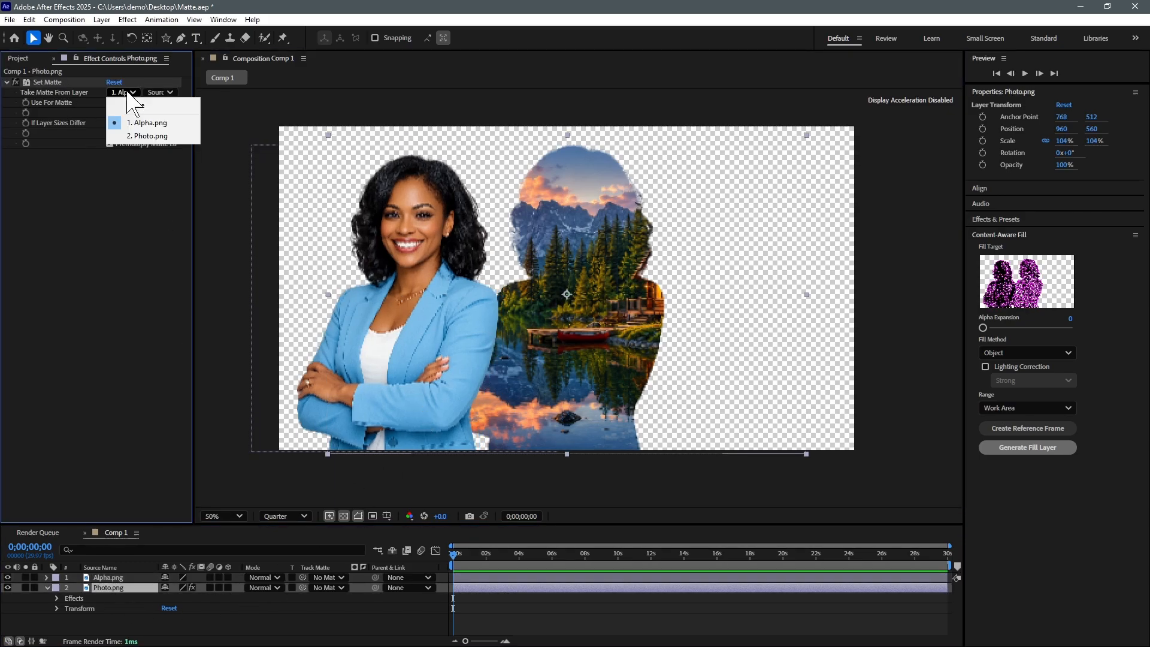
left_click(173, 123)
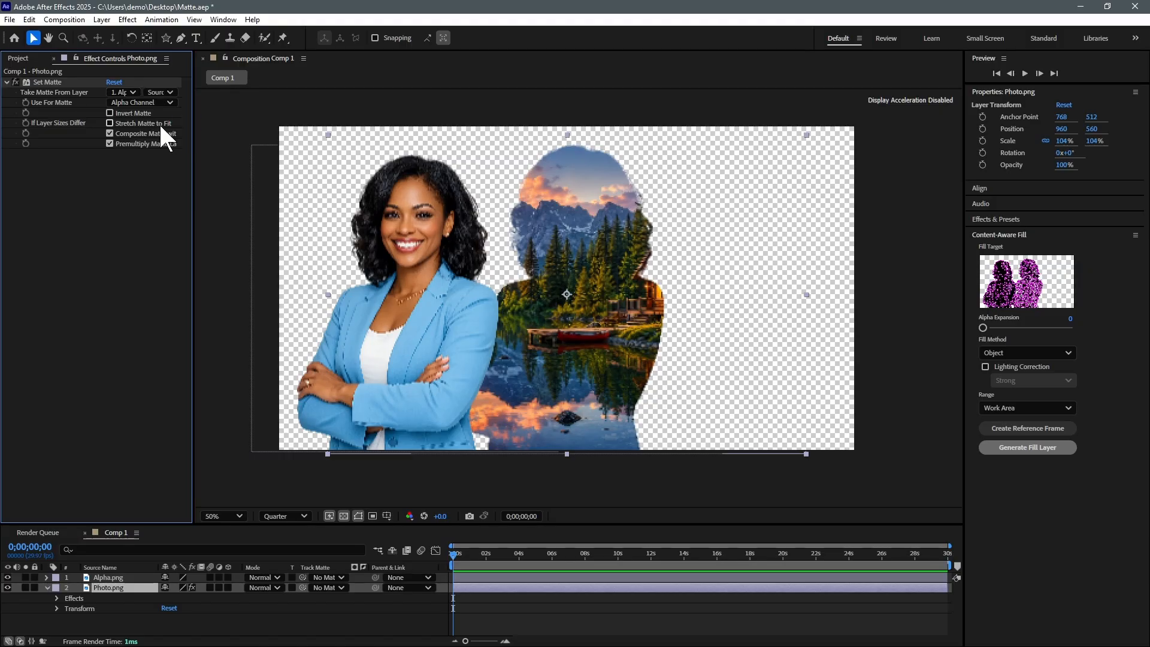
left_click(166, 94)
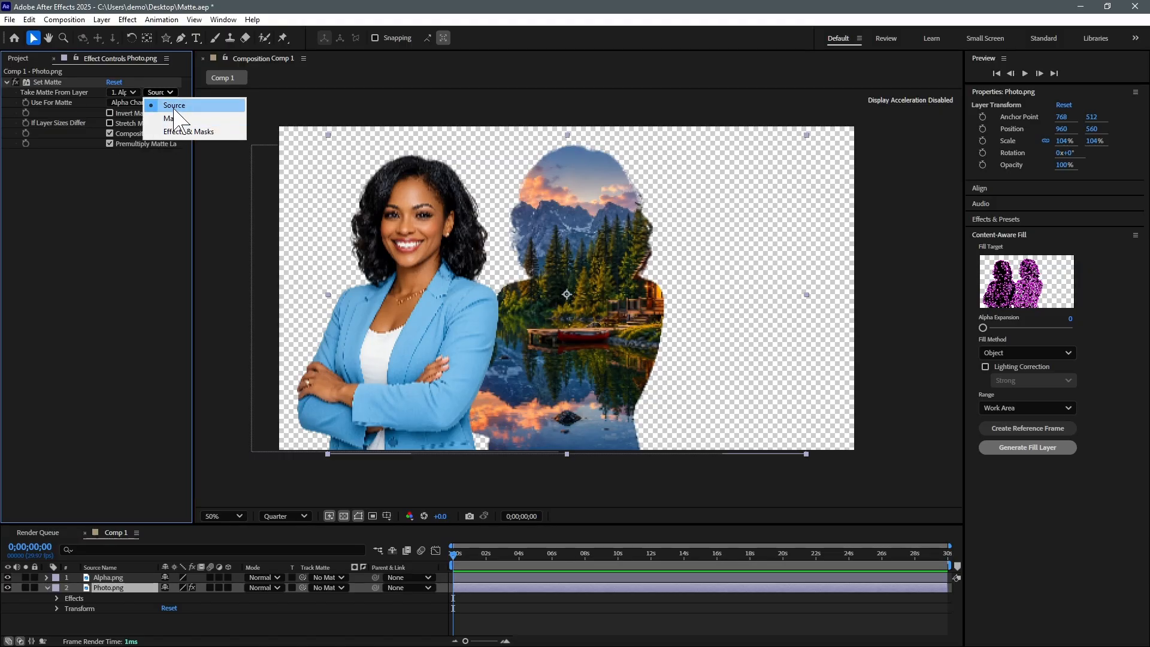
left_click(174, 104)
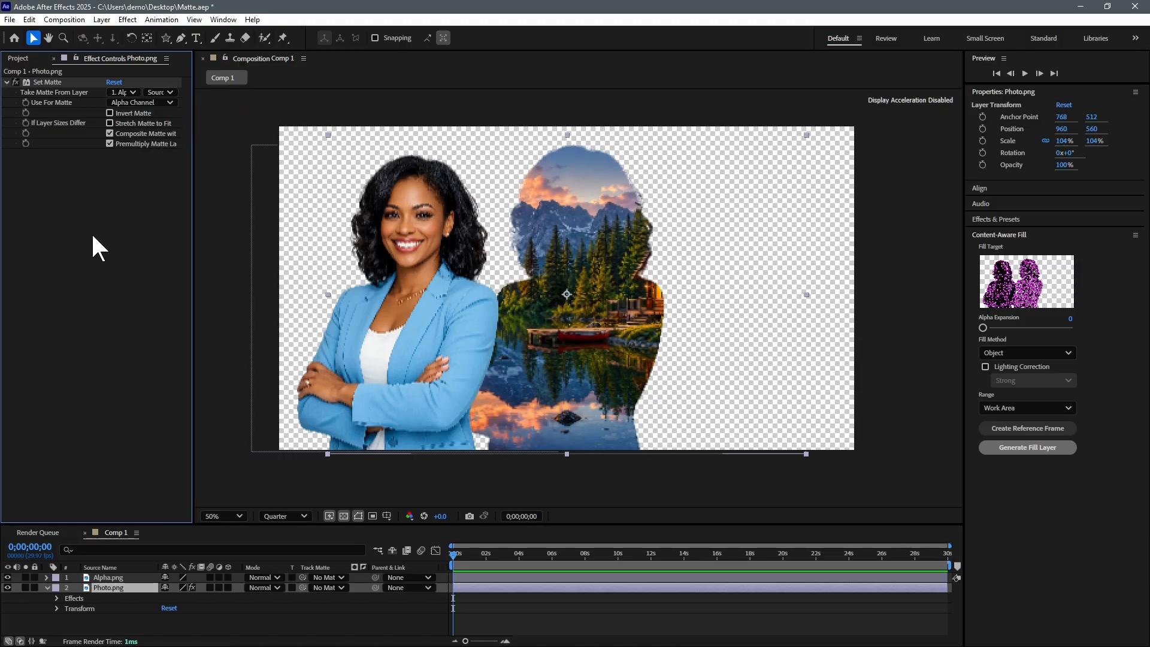
left_click(107, 113)
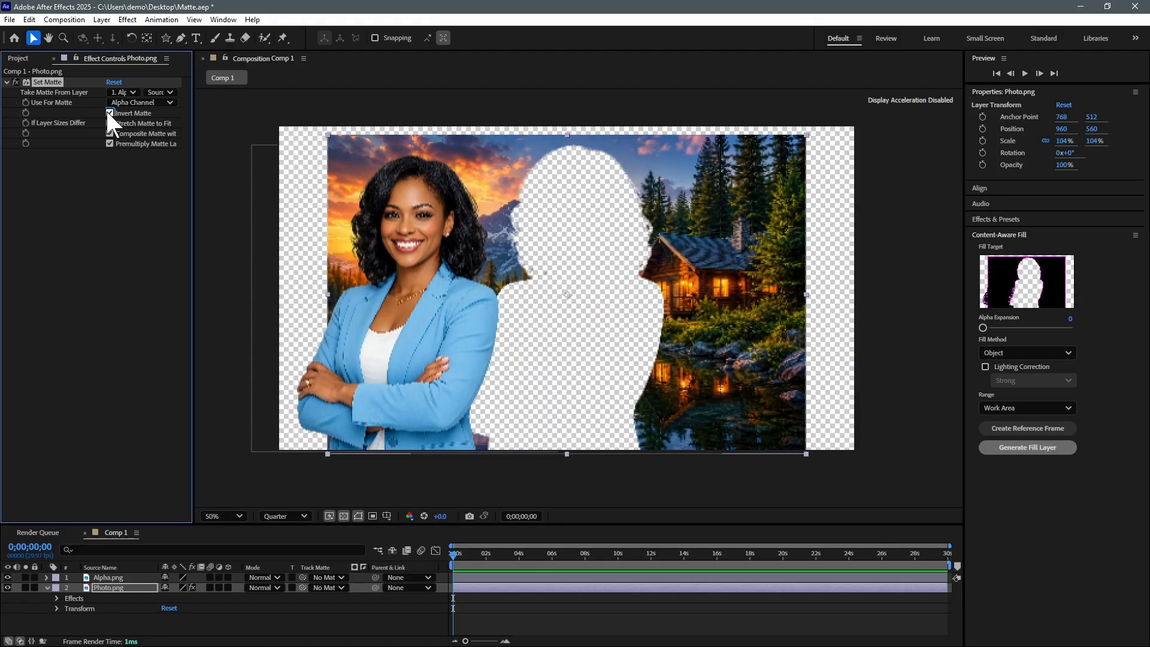
left_click(110, 113)
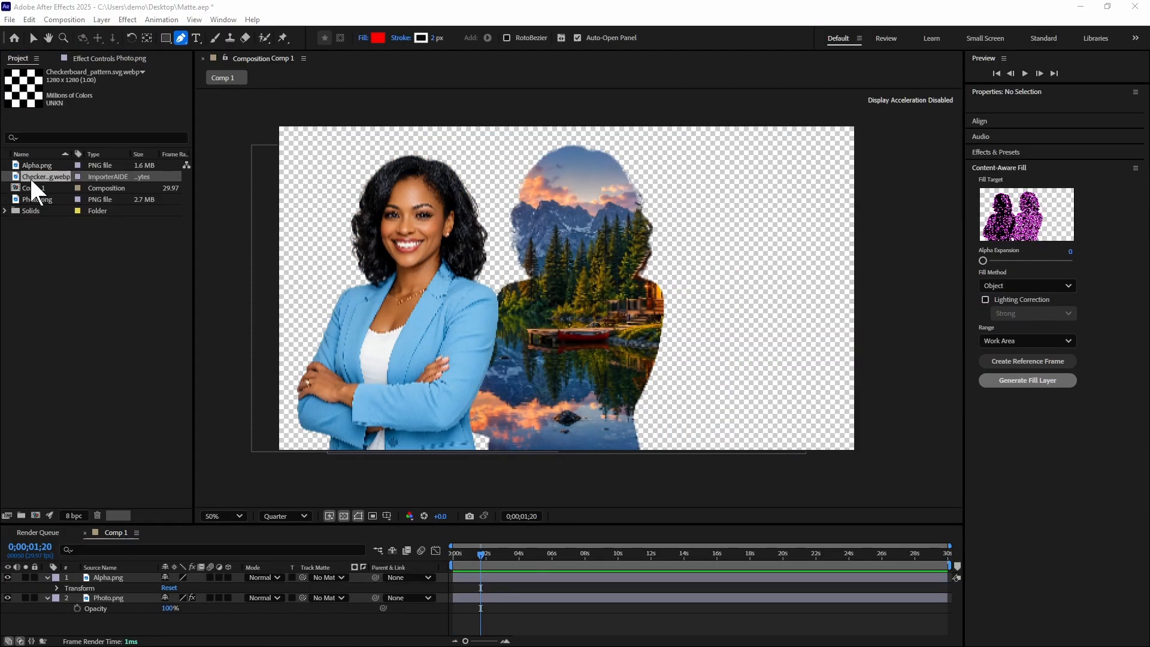
- Add Checkerboard_pattern.svg.webp as the top layer, scale it to 41%, and place it right of the silhouette
left_click_drag(32, 177, 706, 288)
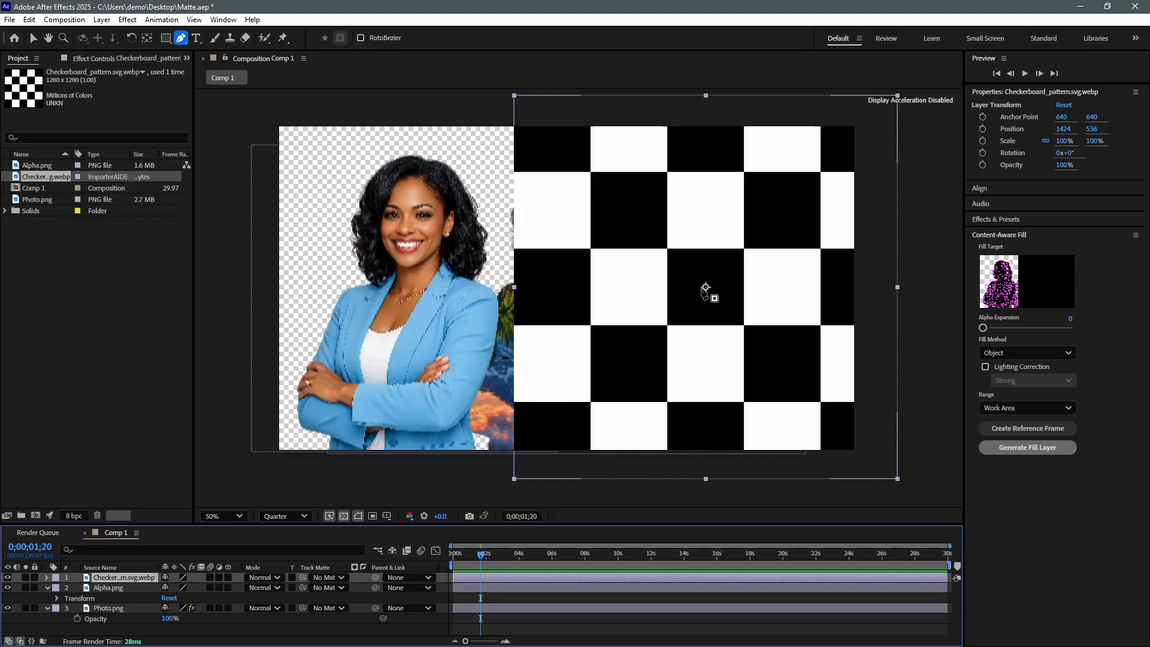
key("s")
left_click_drag(178, 589, 142, 588)
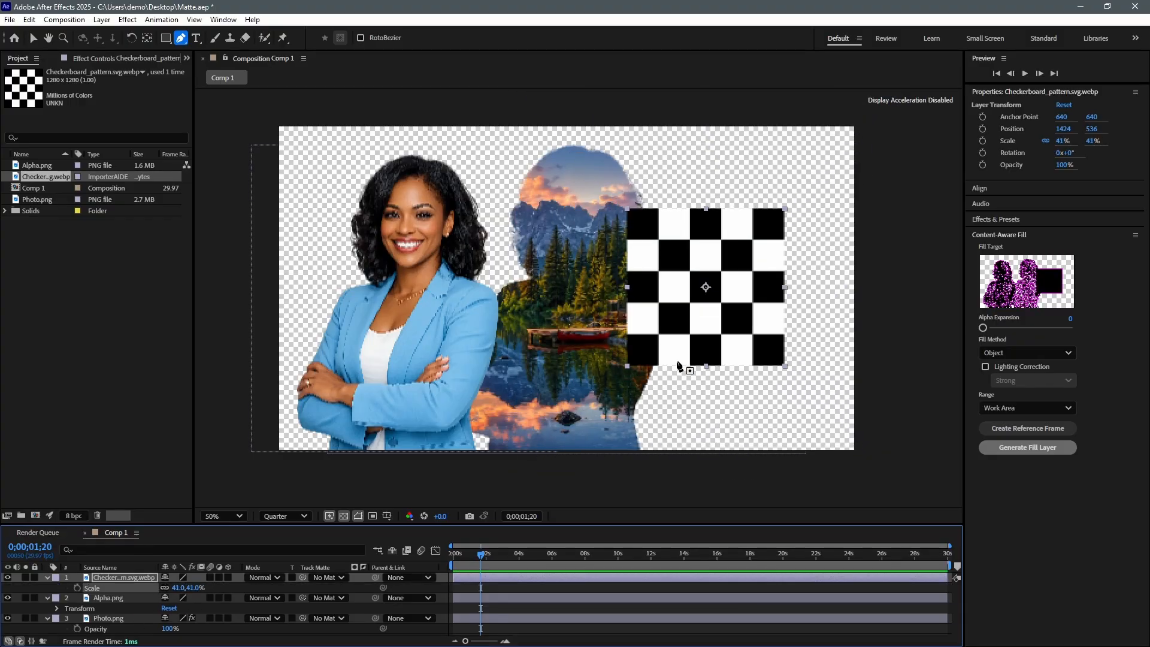
key("v")
left_click_drag(645, 273, 692, 281)
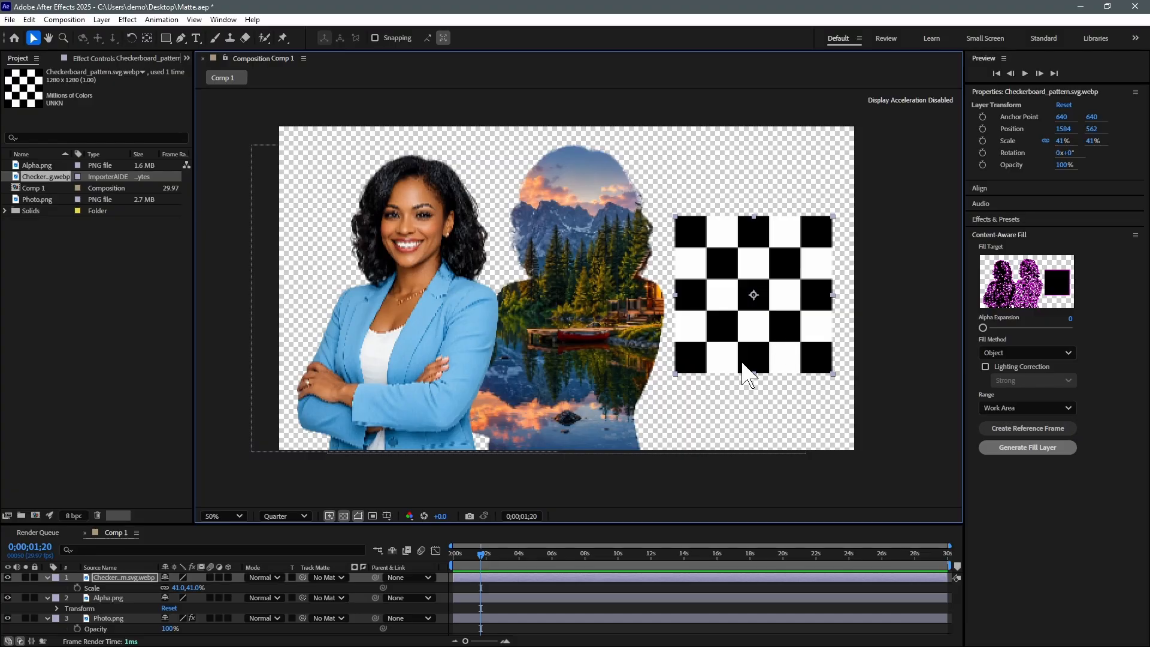
left_click(120, 618)
- Take Photo.png's matte from the checkerboard's luminance, try inverting it, then unsolo the photo
left_click(124, 92)
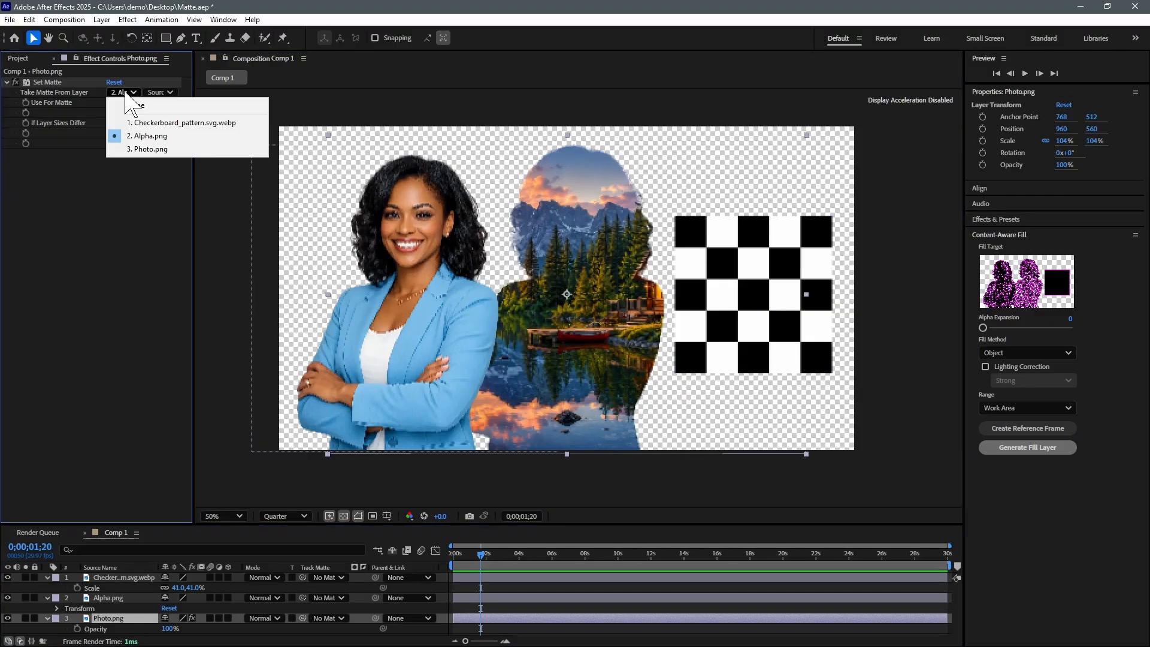
left_click(214, 121)
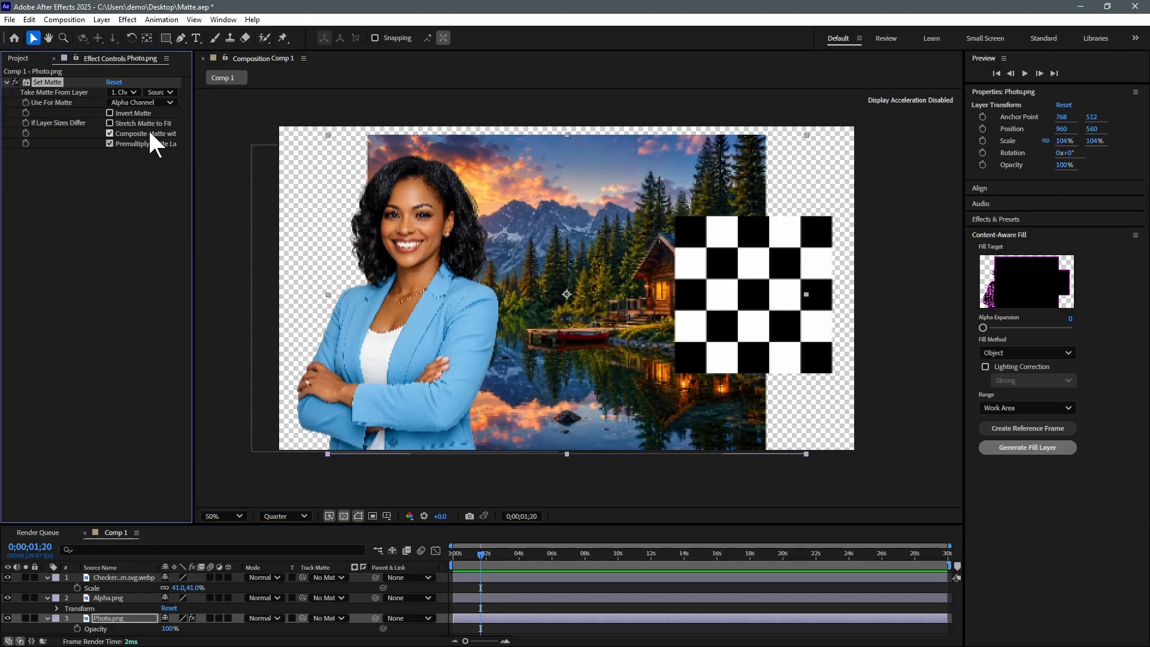
left_click(137, 102)
left_click(141, 165)
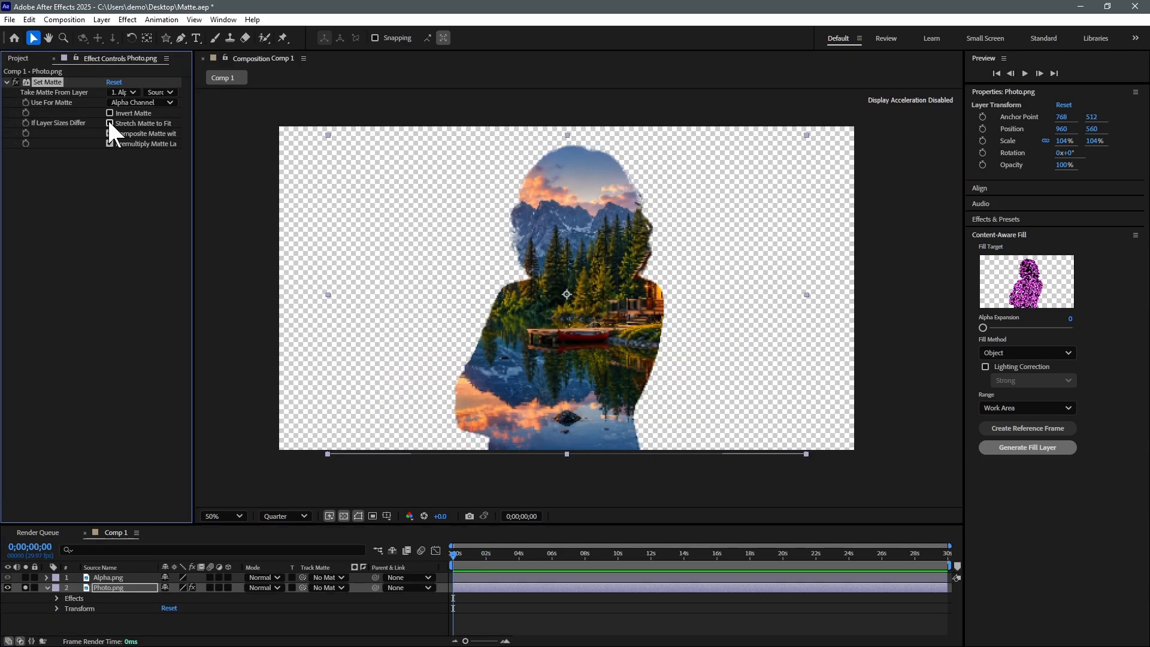
left_click(110, 113)
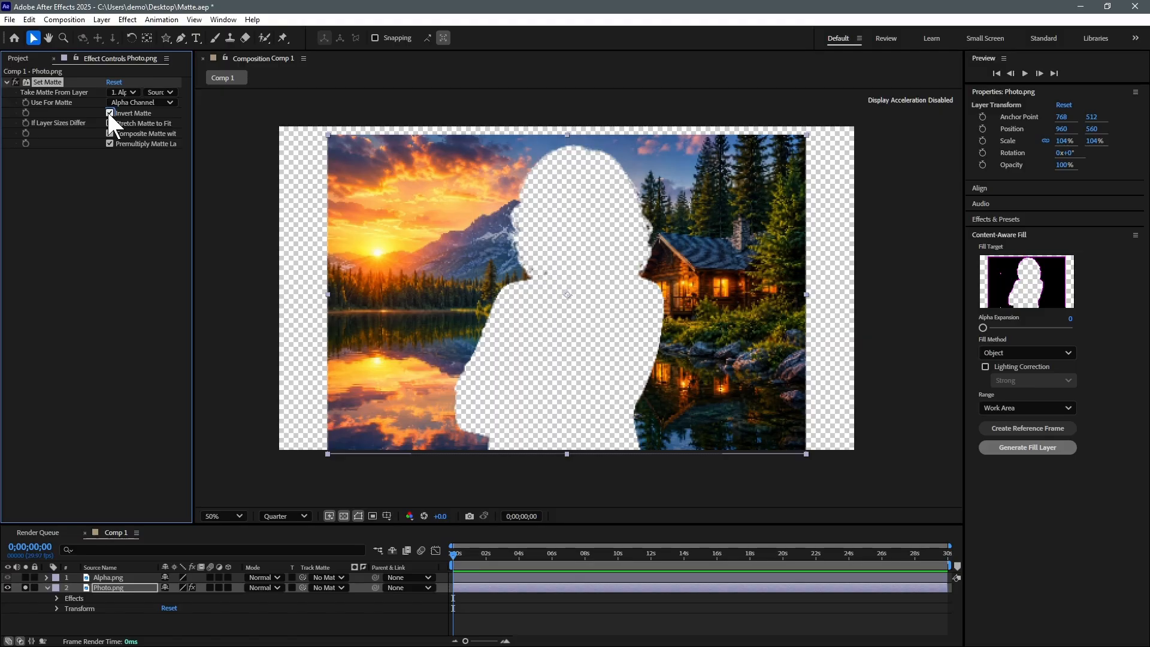
left_click(110, 113)
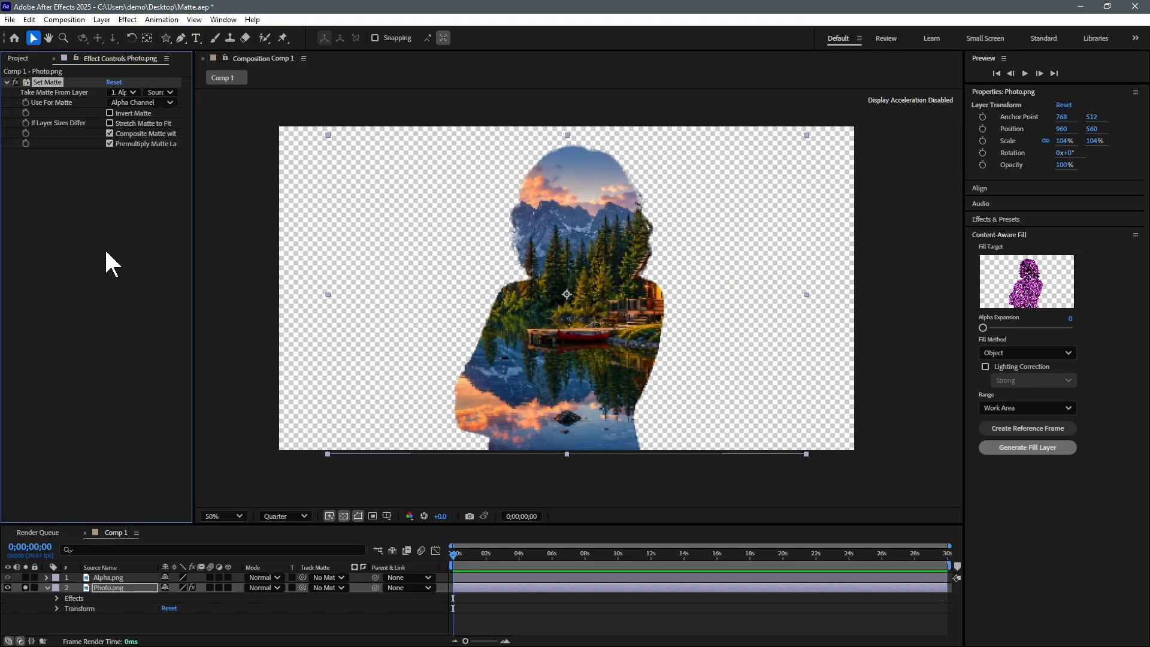
left_click(25, 586)
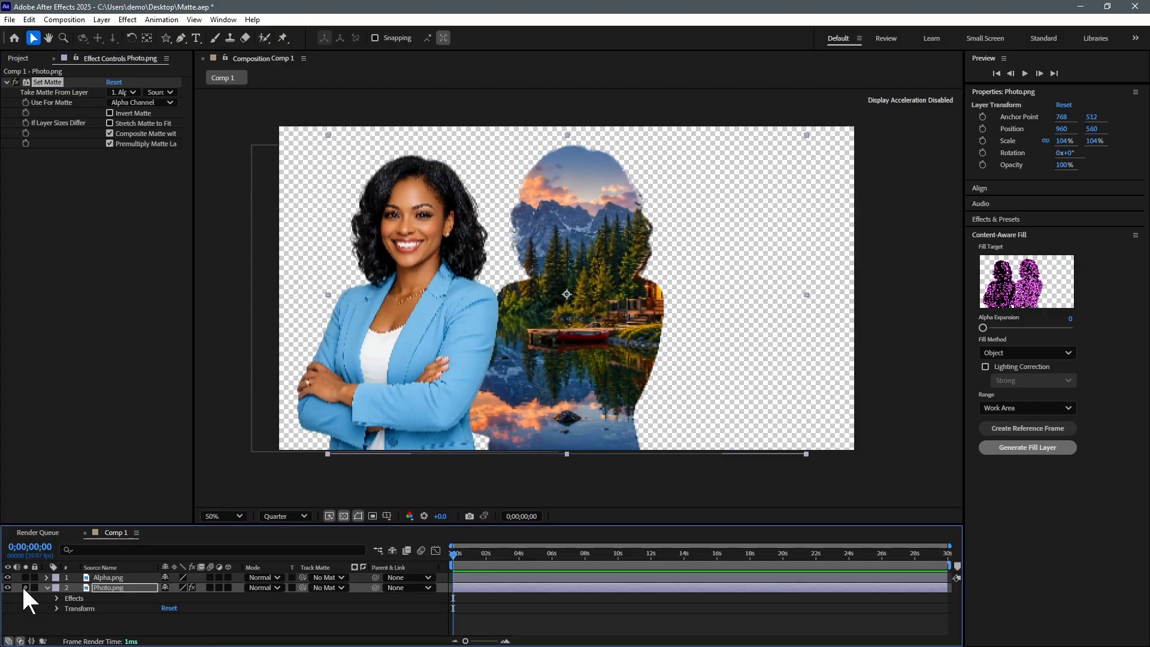
left_click(101, 575)
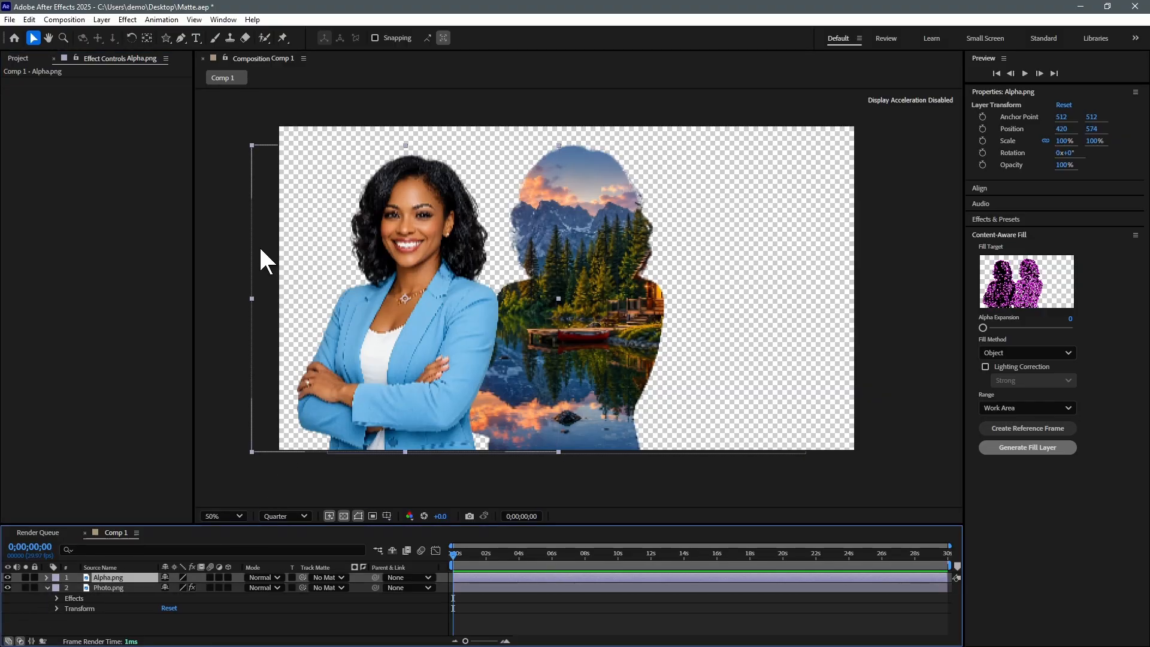
- Apply the Matte Choker effect to the Alpha.png woman cutout
left_click(108, 587)
left_click(102, 577)
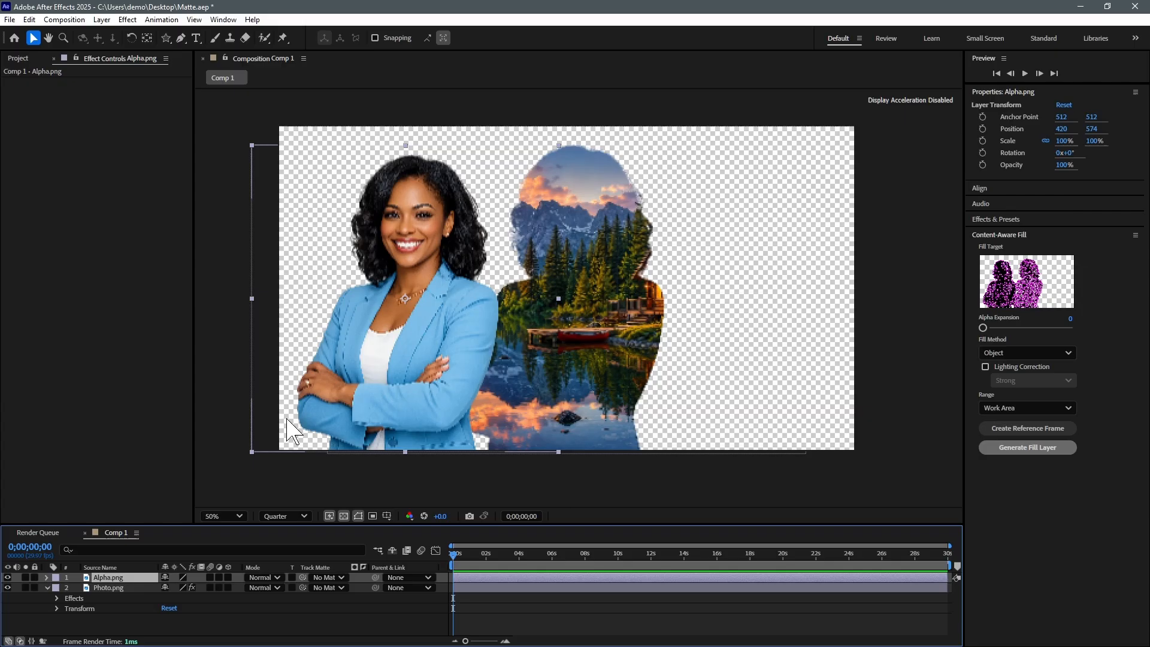
left_click(127, 19)
mouse_move(168, 265)
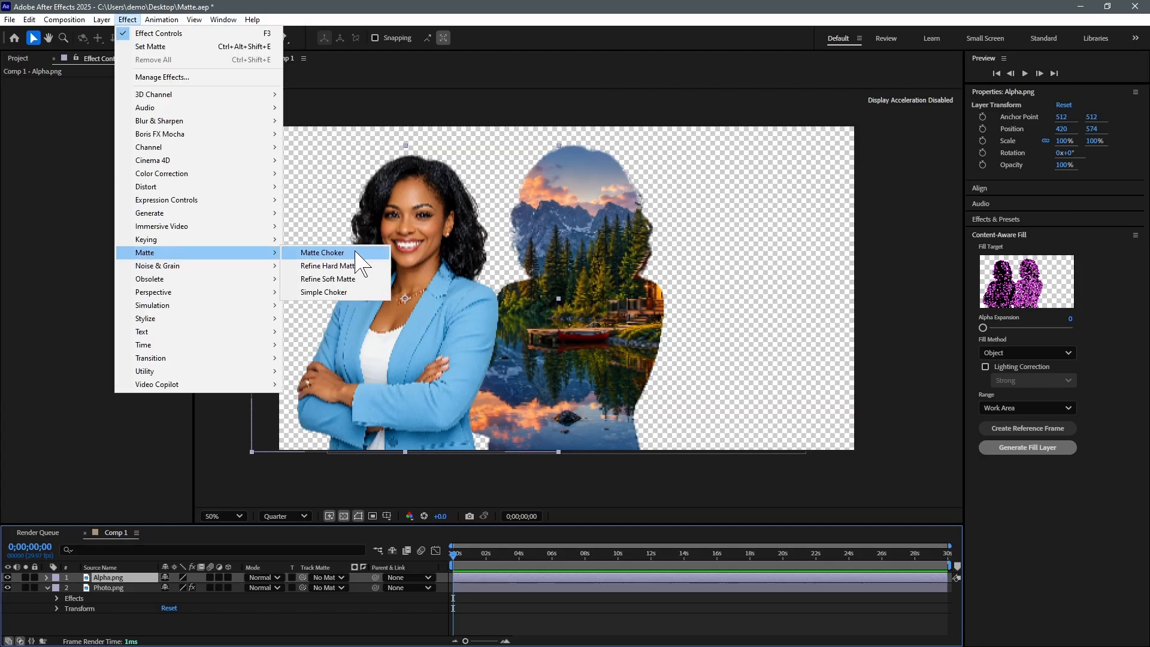
left_click(335, 252)
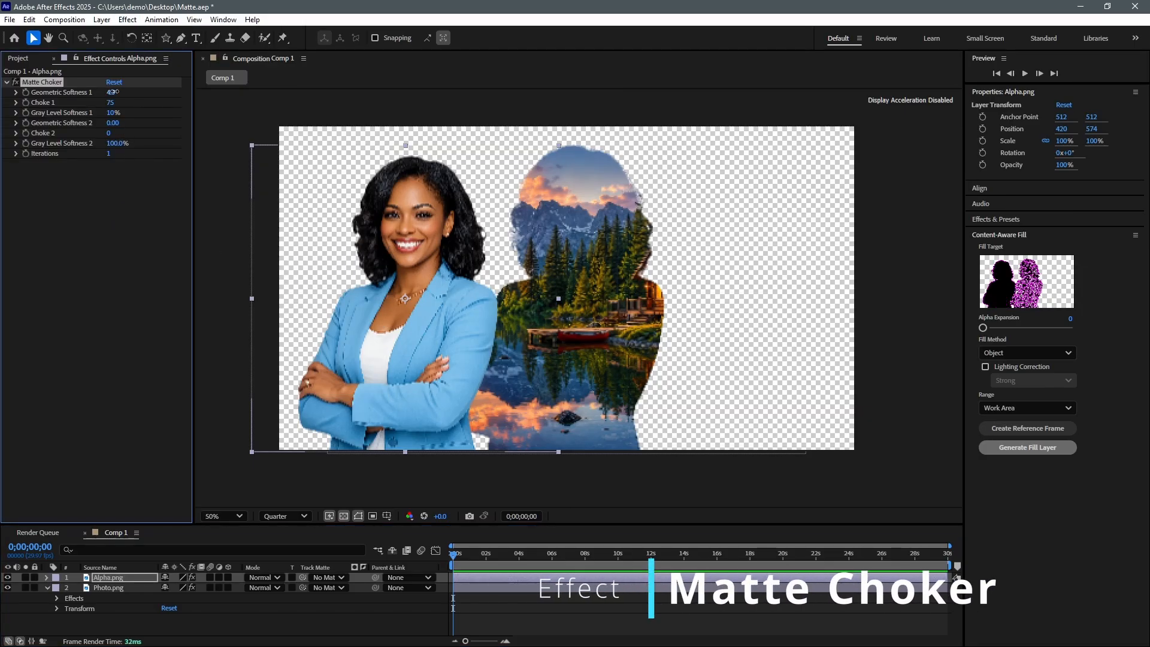
- Adjust Matte Choker's Geometric Softness 1 to 19.4
left_click_drag(111, 92, 689, 90)
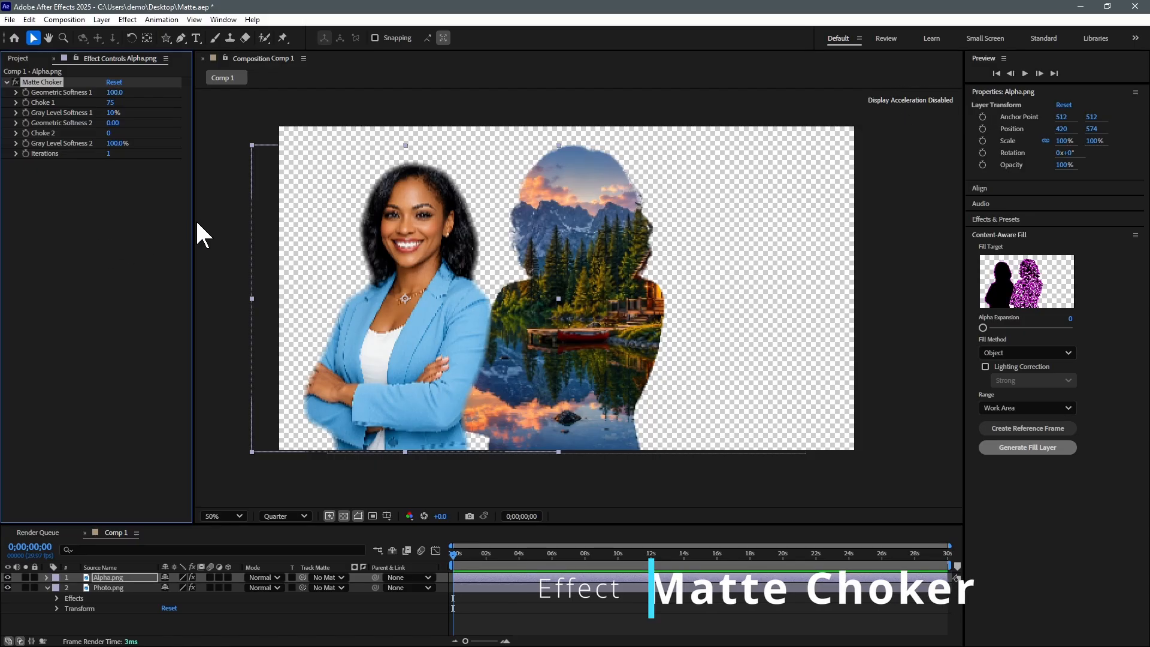
key("ctrl+z")
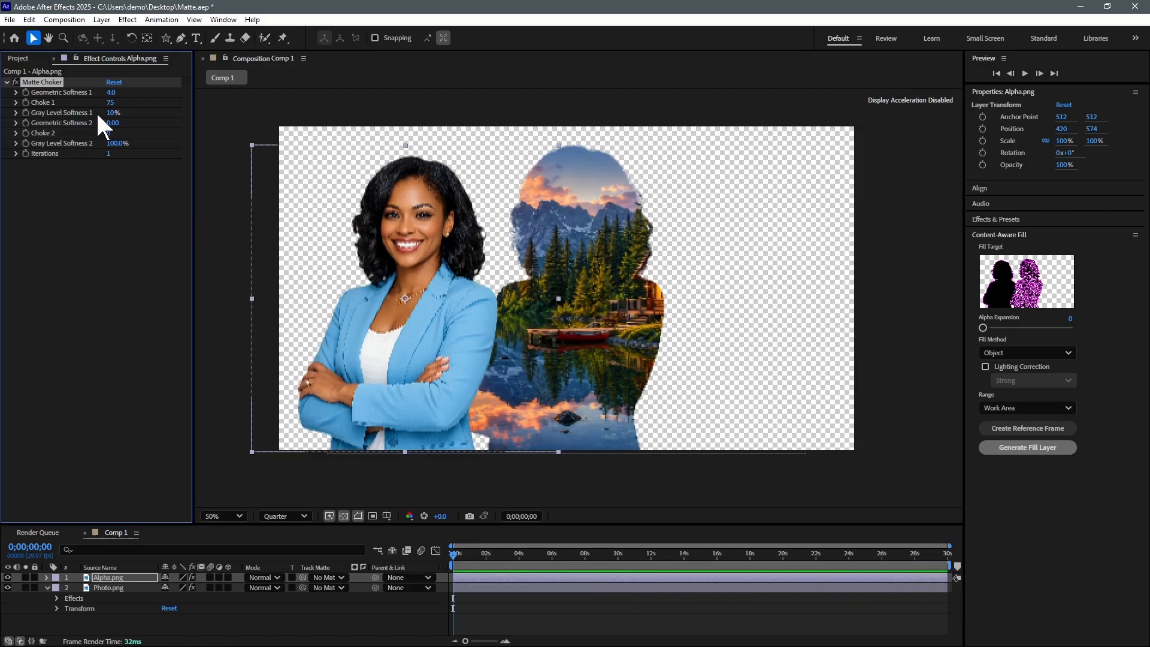
left_click_drag(110, 93, 102, 93)
left_click_drag(168, 94, 269, 95)
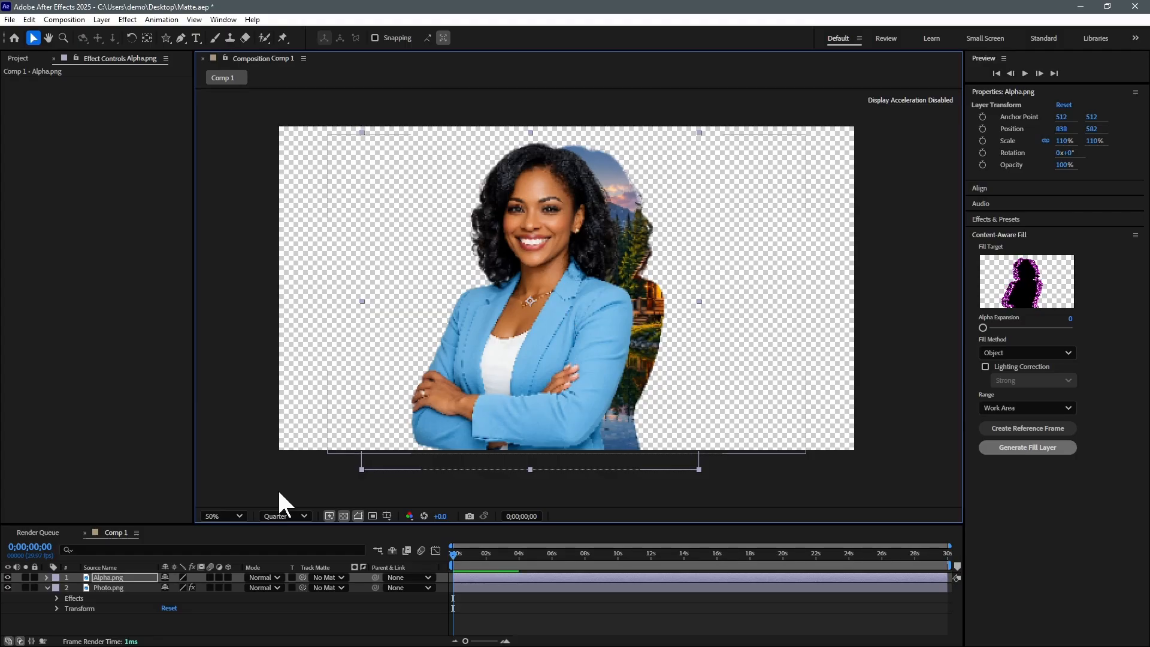
- Lower Photo.png's opacity to 58% so the landscape silhouette shows faintly
left_click(109, 588)
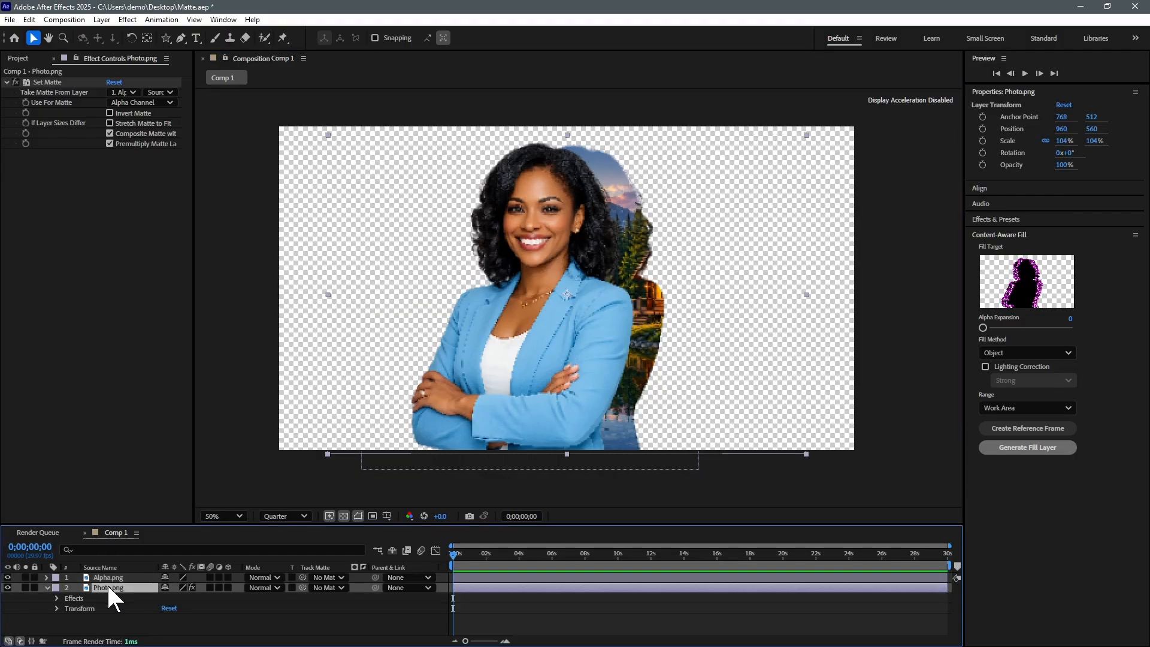
key("t")
left_click_drag(169, 600, 143, 600)
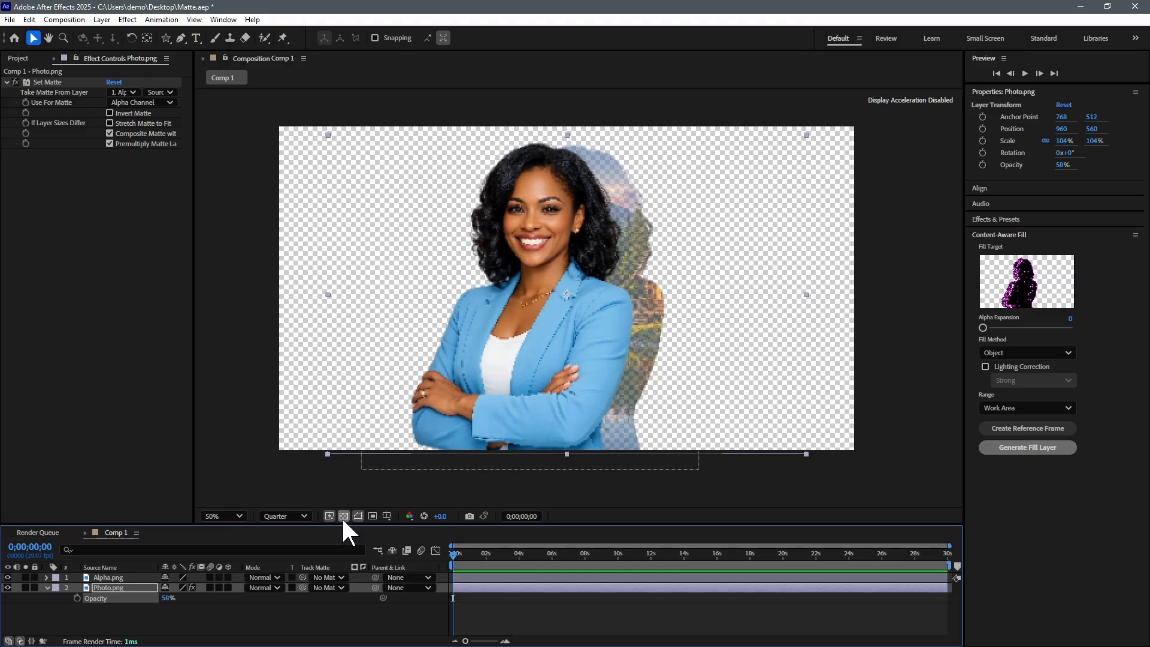
- Toggle the transparency grid off and back on to compare the result
left_click(343, 519)
left_click(343, 519)
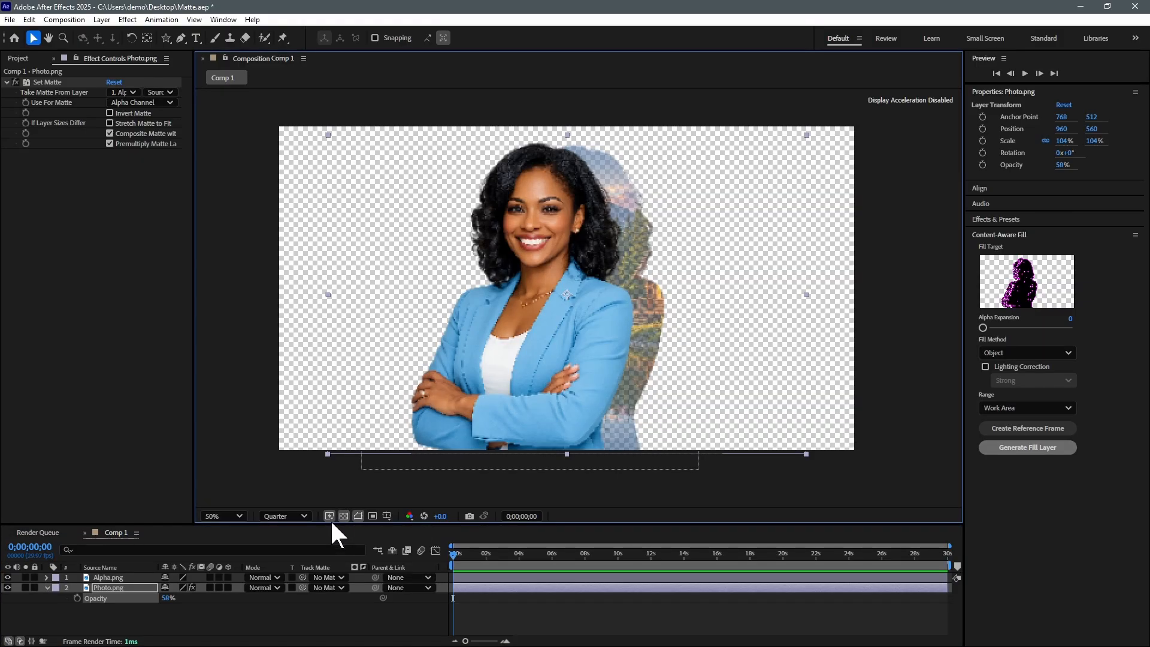
scroll(689, 292, "up", 1)
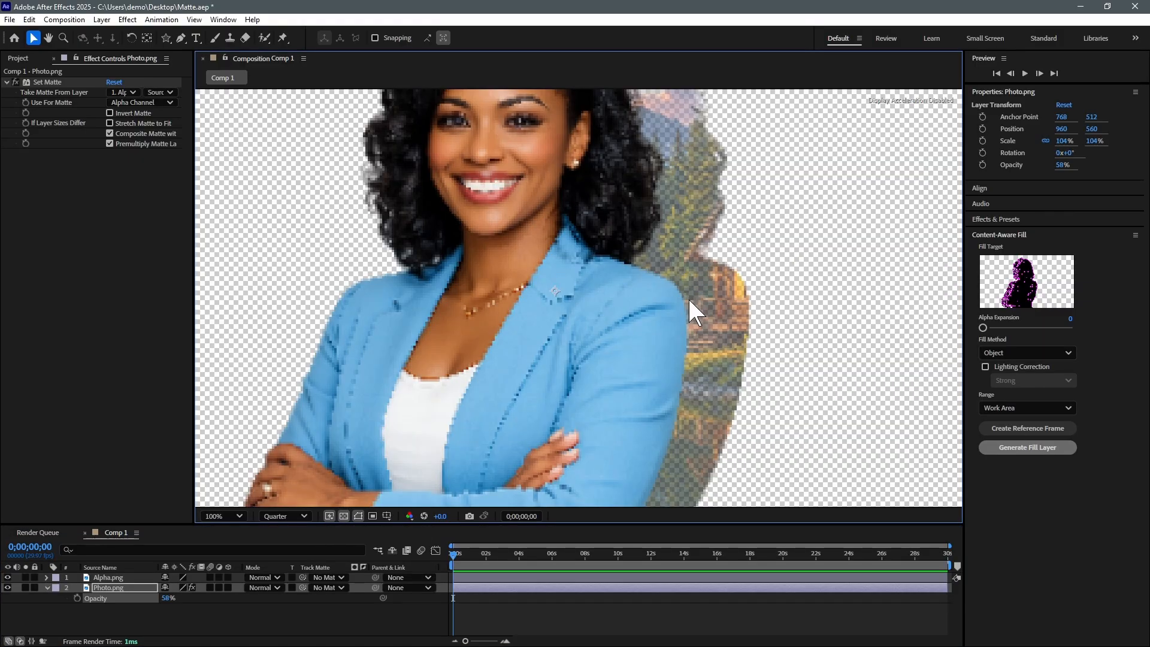
- With the transparency grid off, view the Alpha channel and drop Photo.png opacity to 27%
scroll(689, 296, "down", 1)
left_click(343, 517)
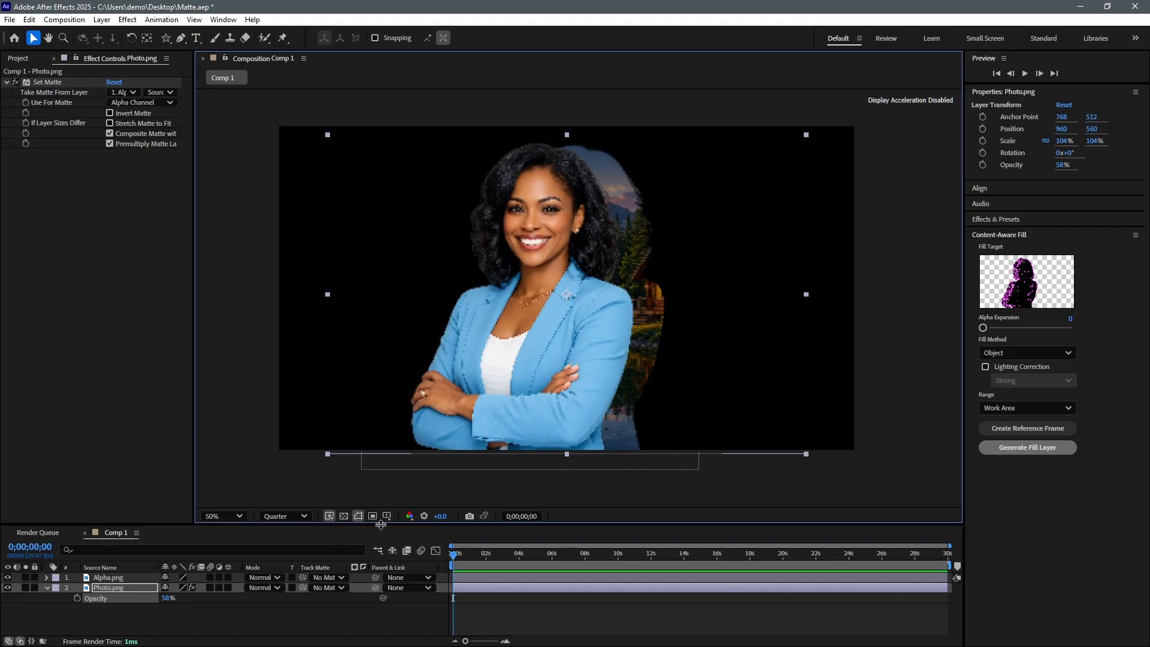
left_click(410, 516)
left_click(449, 423)
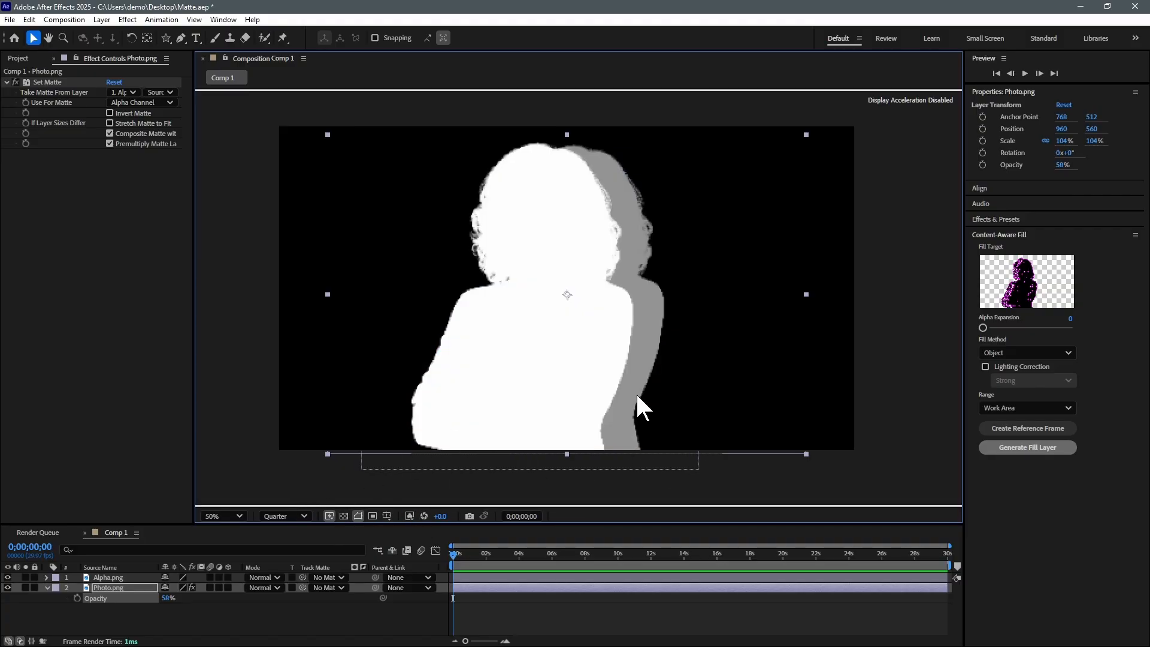
mouse_move(166, 602)
left_mouse_down()
mouse_move(139, 603)
mouse_move(171, 601)
mouse_move(152, 602)
left_mouse_up()
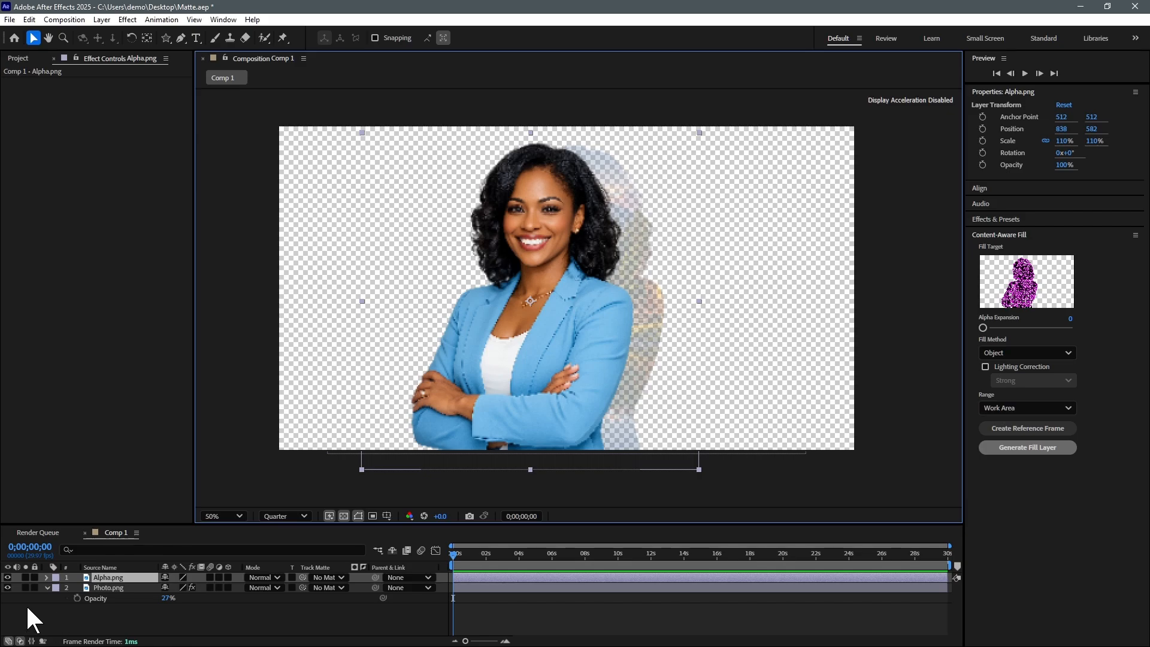